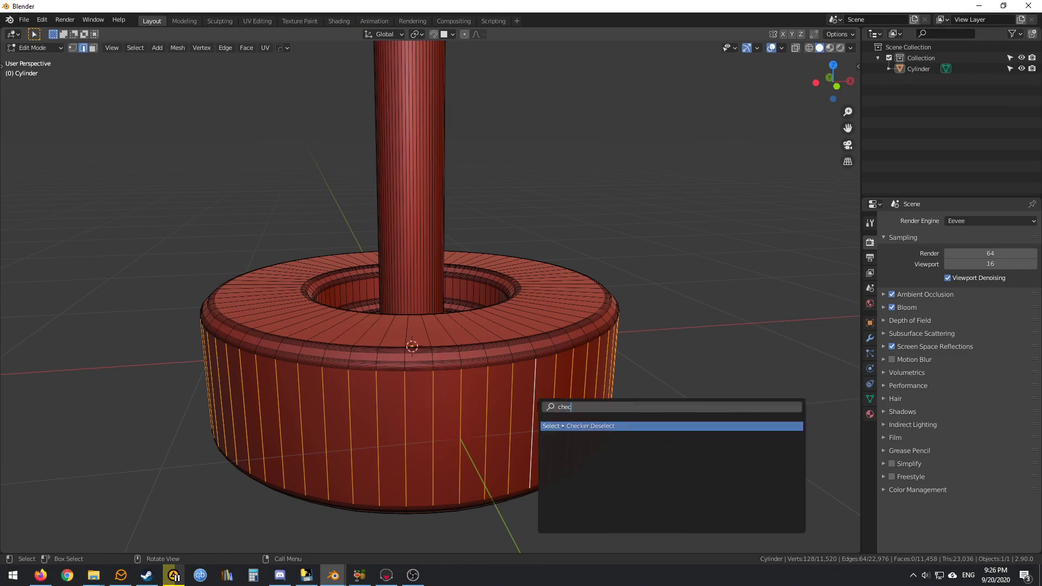
Apply Checker Deselect to the 64 vertical edges on the base's side and dissolve the edge loops still selected.
{"action": "key", "text": "Return"}
{"action": "right_click", "coordinate": [536, 407]}
{"action": "mouse_move", "coordinate": [536, 406]}
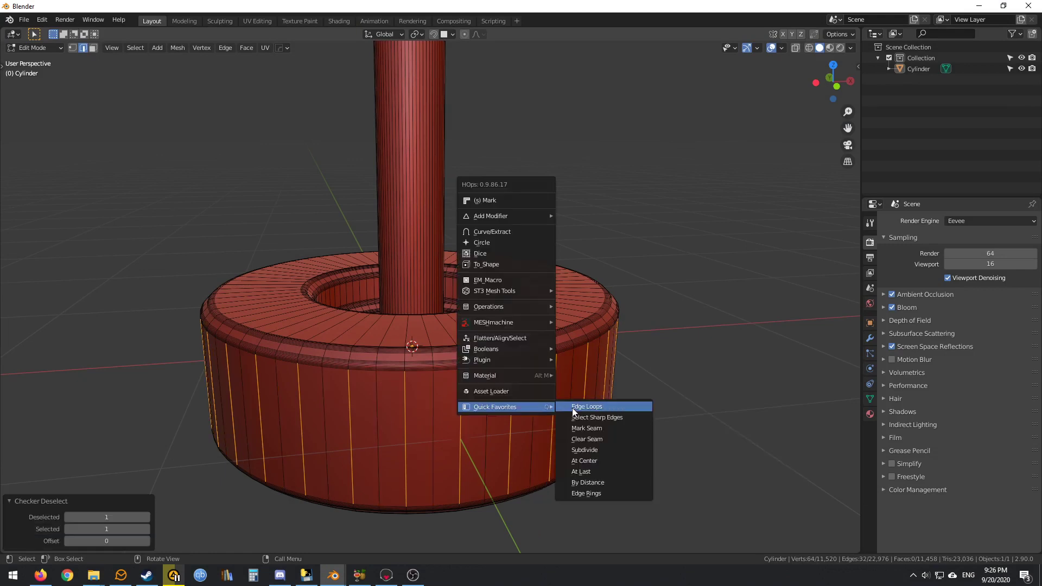
{"action": "left_click", "coordinate": [576, 408]}
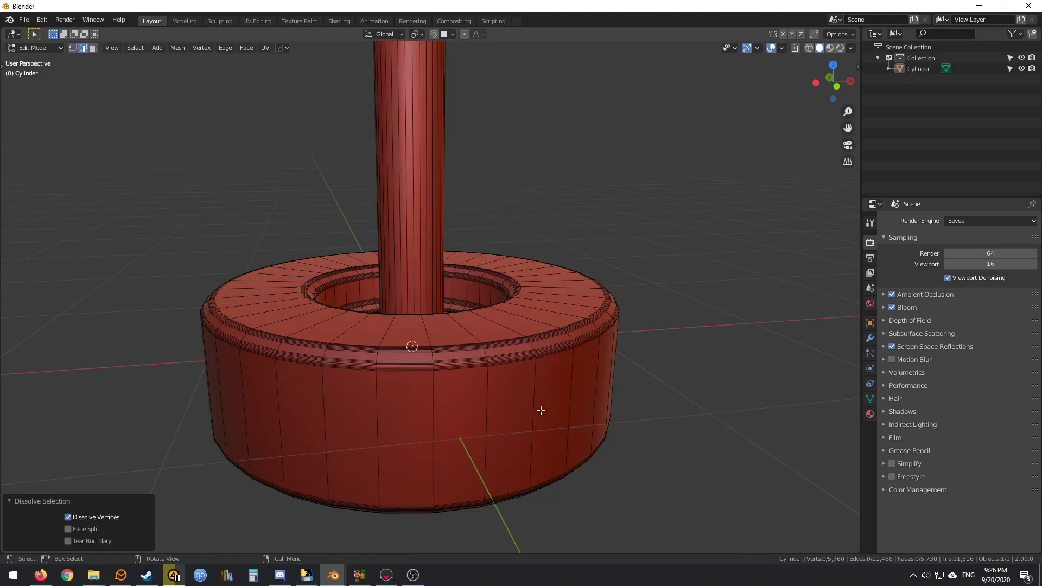
Select the vertical edge ring of the 32-sided base, apply Checker Deselect, and dissolve the edge loops still selected.
{"action": "left_click", "coordinate": [540, 411], "text": "ctrl+alt"}
{"action": "key", "text": "F3"}
{"action": "type", "text": "chce"}
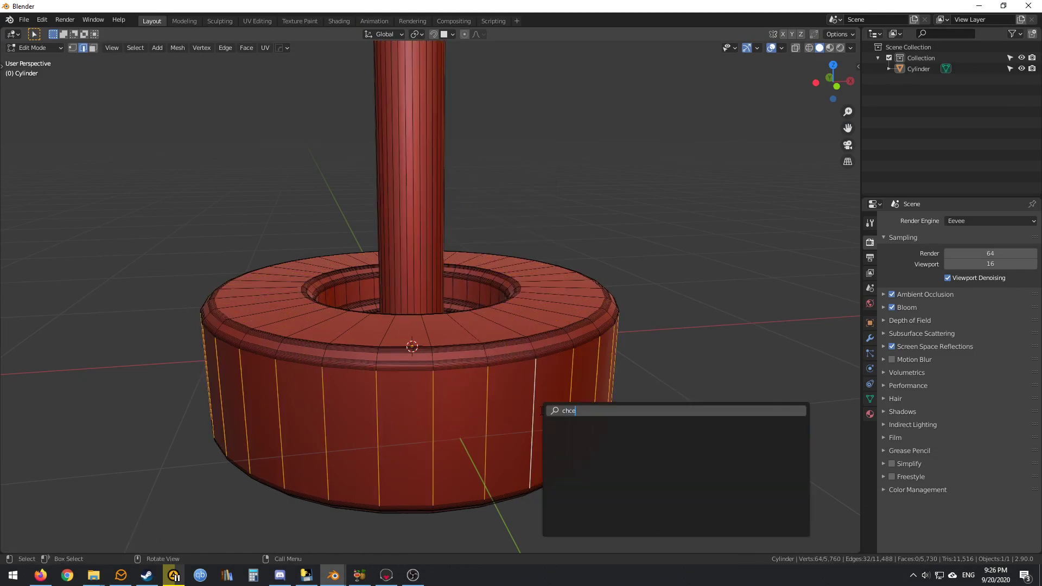
{"action": "key", "text": "Return"}
{"action": "key", "text": "q"}
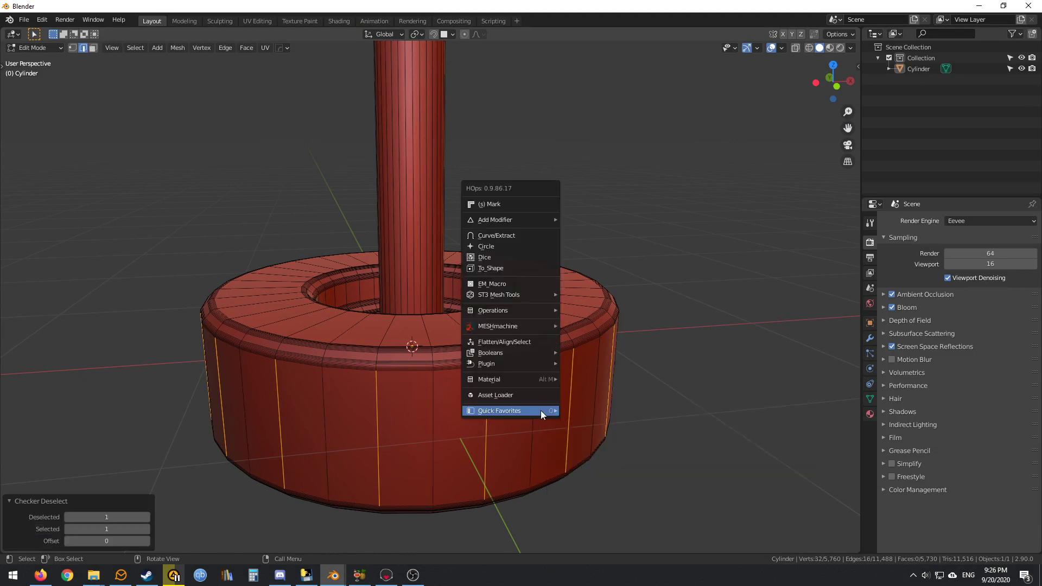
{"action": "mouse_move", "coordinate": [540, 411]}
{"action": "left_click", "coordinate": [583, 411]}
Select the vertical edge ring of the 16-sided base, apply Checker Deselect, and dissolve the edge loops still selected.
{"action": "key", "text": "ctrl+z"}
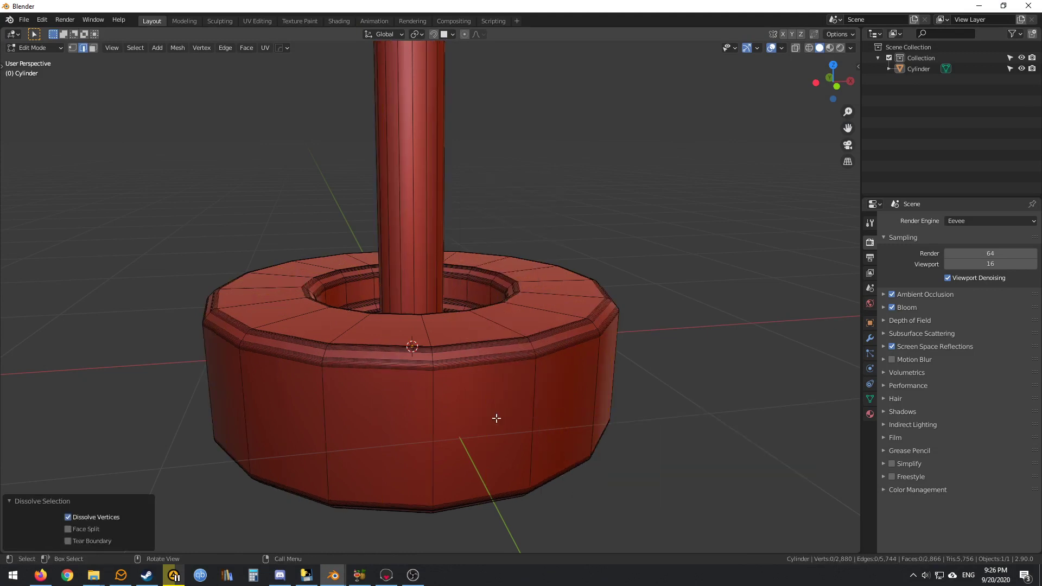
{"action": "key", "text": "ctrl+z"}
{"action": "key", "text": "F3"}
{"action": "type", "text": "chec"}
{"action": "key", "text": "Return"}
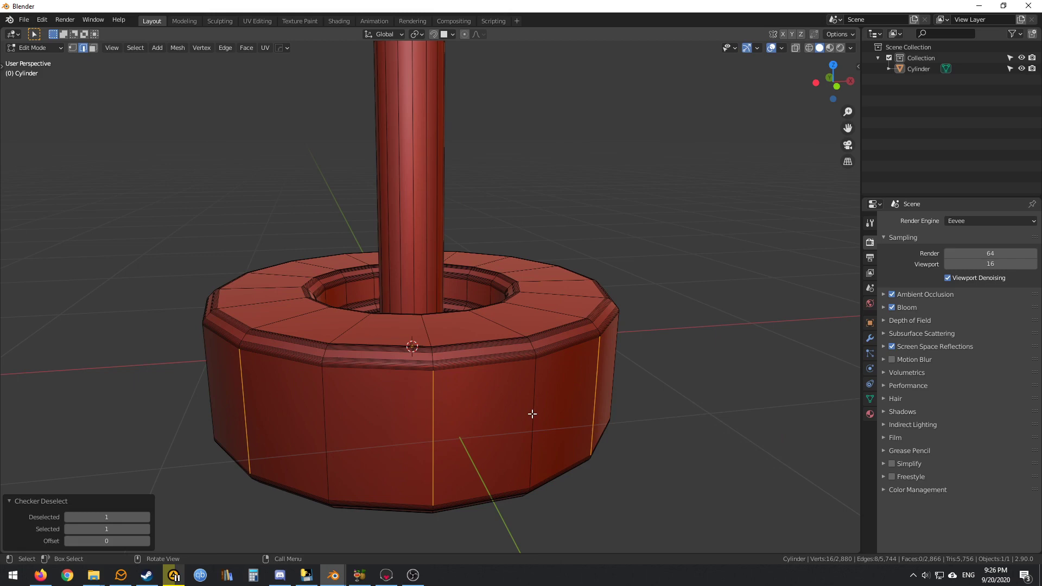
{"action": "key", "text": "q"}
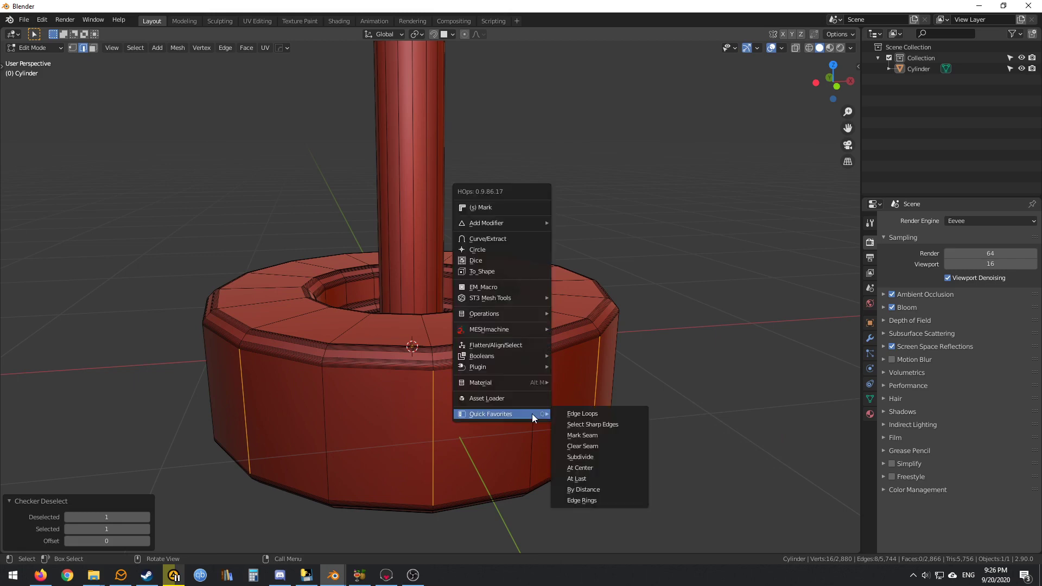
{"action": "left_click", "coordinate": [570, 417]}
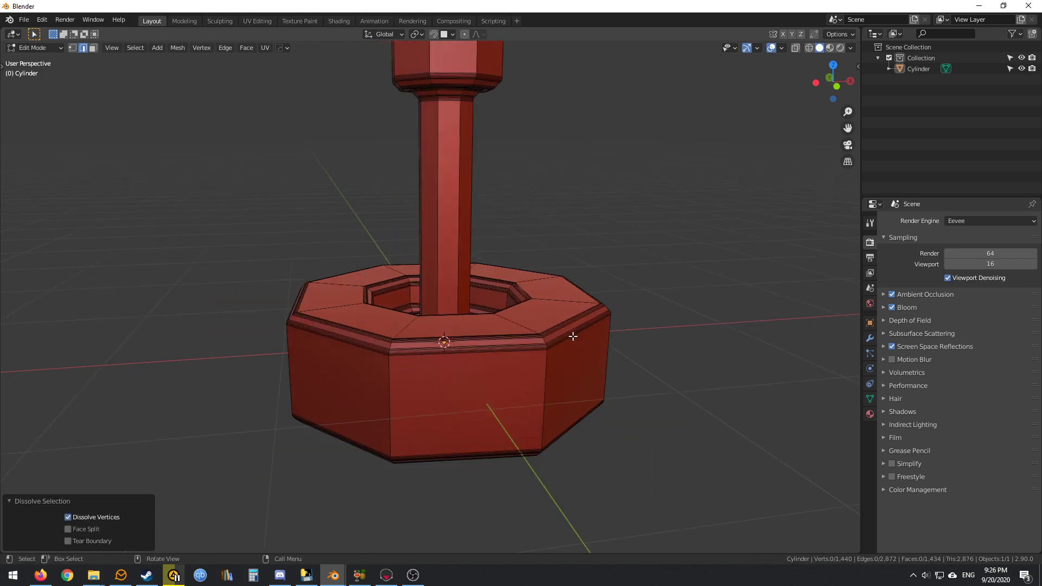
Select a horizontal edge loop on the octagonal base's upper bevel and extend the selection to its edge rings.
{"action": "mouse_move", "coordinate": [573, 336]}
{"action": "middle_mouse_down"}
{"action": "mouse_move", "coordinate": [558, 361]}
{"action": "mouse_move", "coordinate": [563, 325]}
{"action": "middle_mouse_up"}
{"action": "middle_click_drag", "start_coordinate": [617, 295], "coordinate": [616, 285]}
{"action": "scroll", "coordinate": [483, 384], "scroll_direction": "up", "scroll_amount": 1}
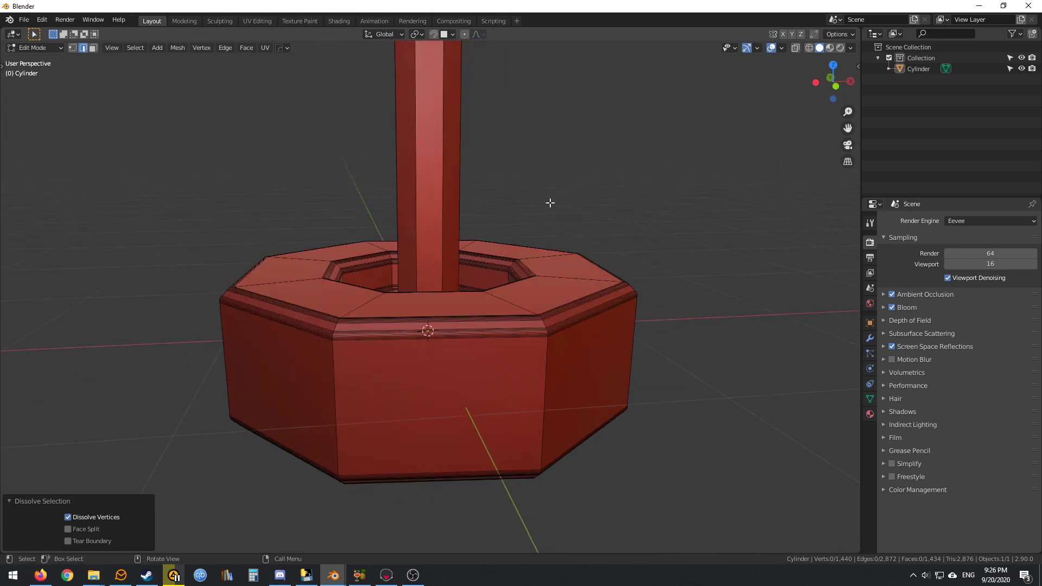
{"action": "middle_click_drag", "start_coordinate": [550, 202], "coordinate": [529, 279]}
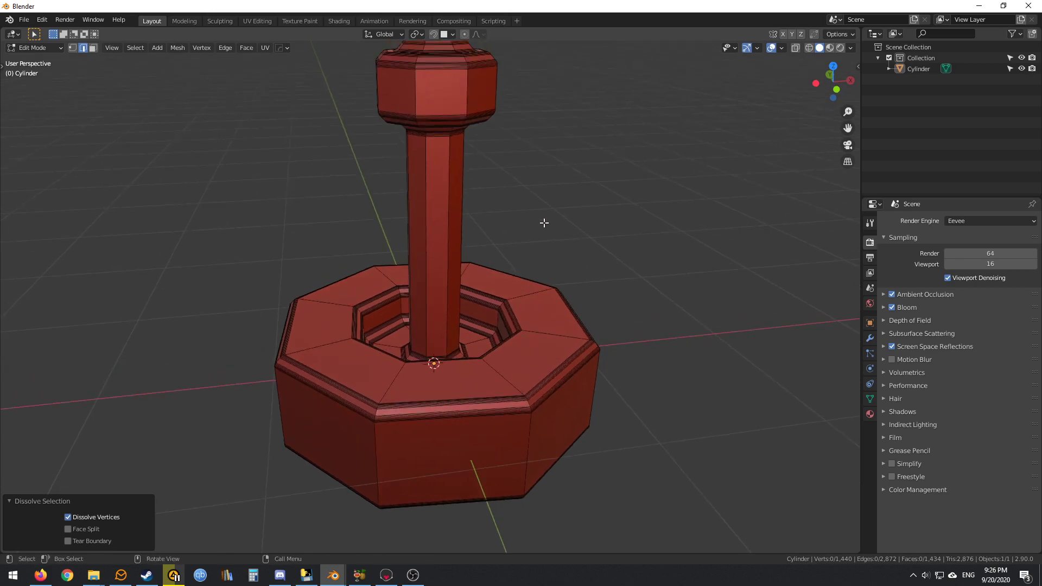
{"action": "middle_click_drag", "start_coordinate": [577, 313], "coordinate": [448, 376]}
{"action": "scroll", "coordinate": [387, 339], "scroll_direction": "up", "scroll_amount": 8}
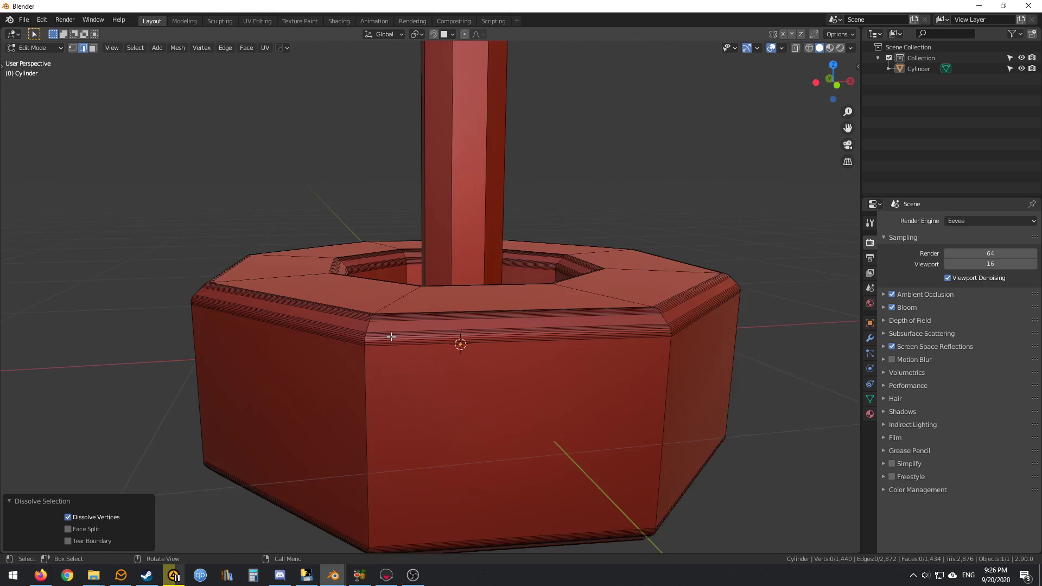
{"action": "scroll", "coordinate": [285, 305], "scroll_direction": "down", "scroll_amount": 6}
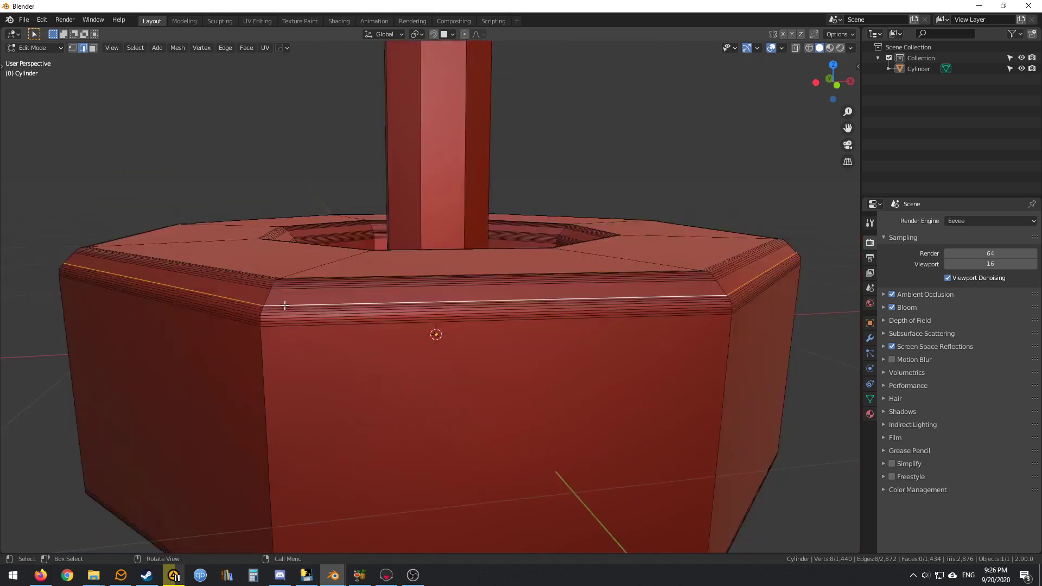
{"action": "scroll", "coordinate": [281, 355], "scroll_direction": "up", "scroll_amount": 2}
{"action": "scroll", "coordinate": [295, 387], "scroll_direction": "up", "scroll_amount": 2}
{"action": "left_click", "coordinate": [295, 387], "text": "alt"}
{"action": "middle_click_drag", "start_coordinate": [295, 386], "coordinate": [228, 136]}
{"action": "left_click", "coordinate": [139, 48]}
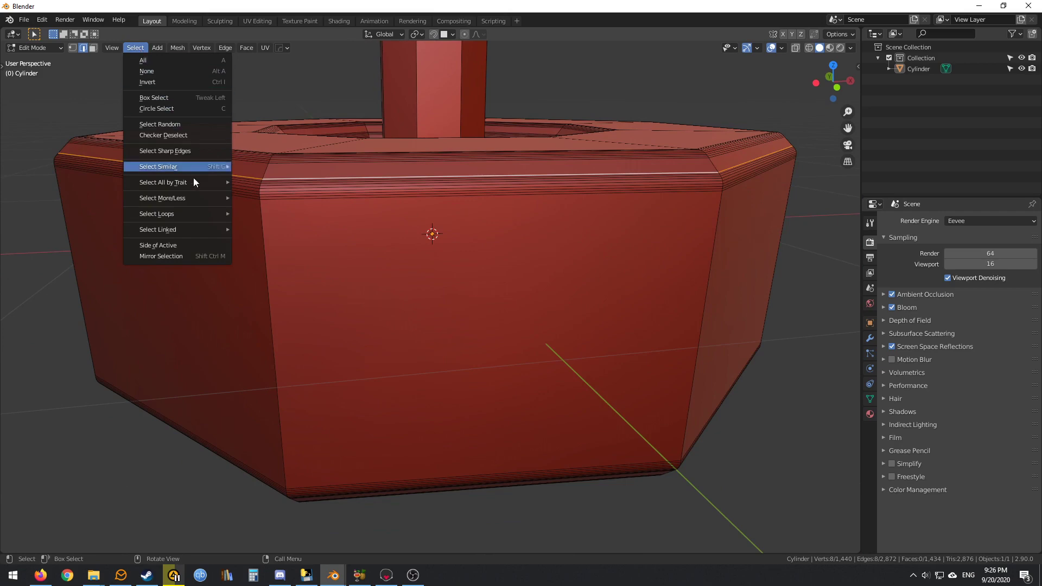
{"action": "mouse_move", "coordinate": [198, 213]}
{"action": "left_click", "coordinate": [264, 223]}
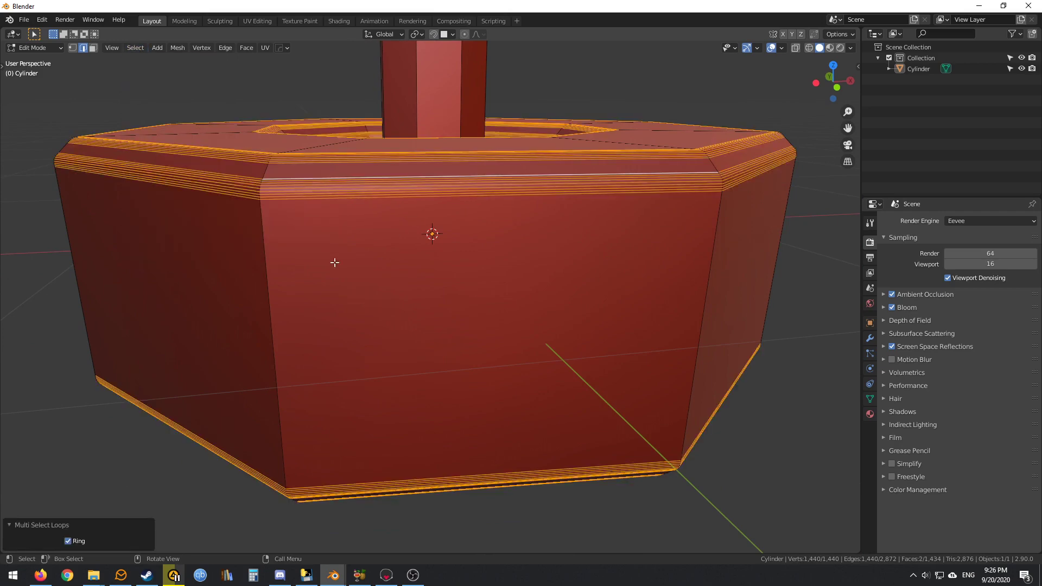
Examine the edge-ring selection across the whole octagonal object, from the base up the post to its cap.
{"action": "middle_click_drag", "start_coordinate": [429, 212], "coordinate": [449, 255]}
{"action": "scroll", "coordinate": [470, 315], "scroll_direction": "up", "scroll_amount": 1}
{"action": "middle_click_drag", "start_coordinate": [469, 298], "coordinate": [471, 287]}
{"action": "scroll", "coordinate": [391, 167], "scroll_direction": "down", "scroll_amount": 1}
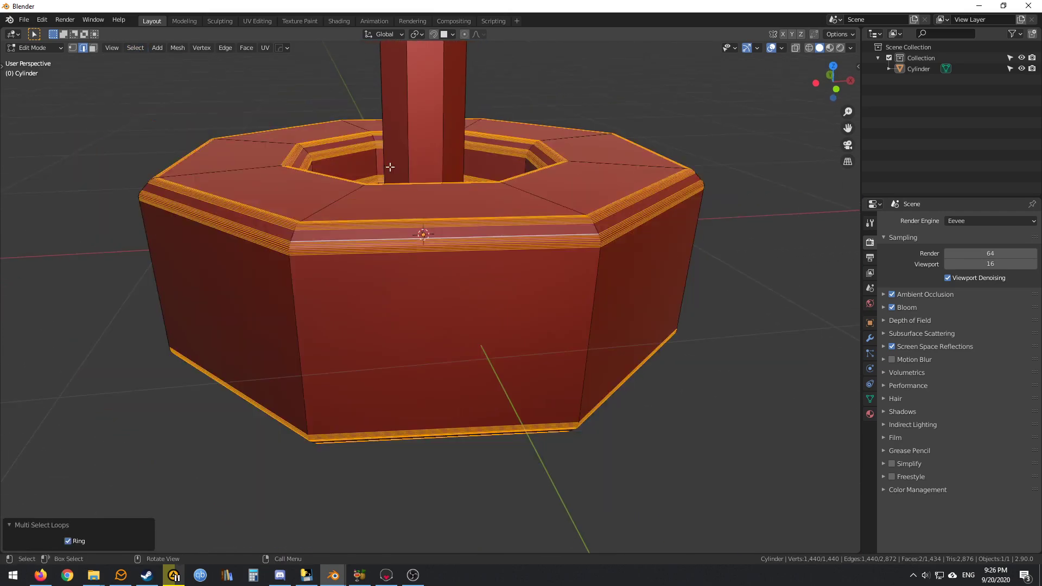
{"action": "scroll", "coordinate": [357, 130], "scroll_direction": "down", "scroll_amount": 2}
{"action": "middle_click_drag", "start_coordinate": [419, 82], "coordinate": [431, 249], "text": "shift"}
{"action": "scroll", "coordinate": [431, 249], "scroll_direction": "down", "scroll_amount": 5}
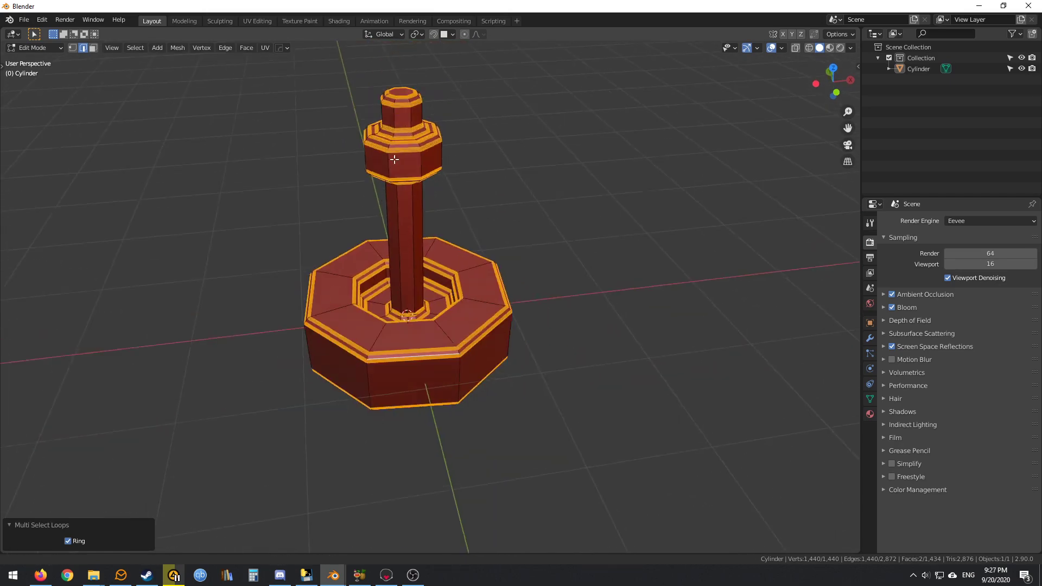
{"action": "middle_click_drag", "start_coordinate": [373, 383], "coordinate": [485, 221]}
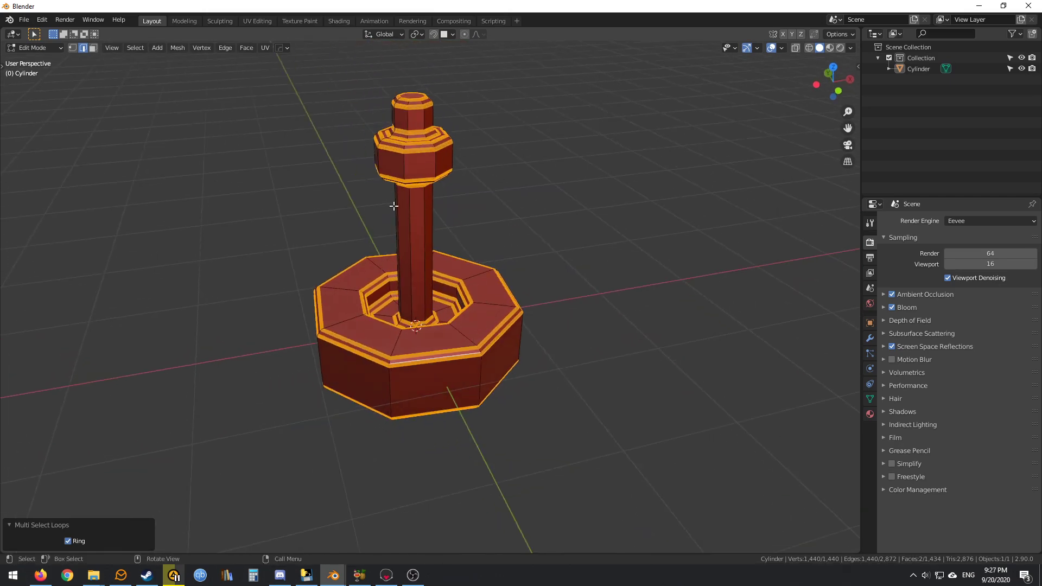
{"action": "scroll", "coordinate": [418, 400], "scroll_direction": "up", "scroll_amount": 3}
{"action": "middle_click_drag", "start_coordinate": [419, 400], "coordinate": [402, 335]}
{"action": "scroll", "coordinate": [422, 328], "scroll_direction": "up", "scroll_amount": 2}
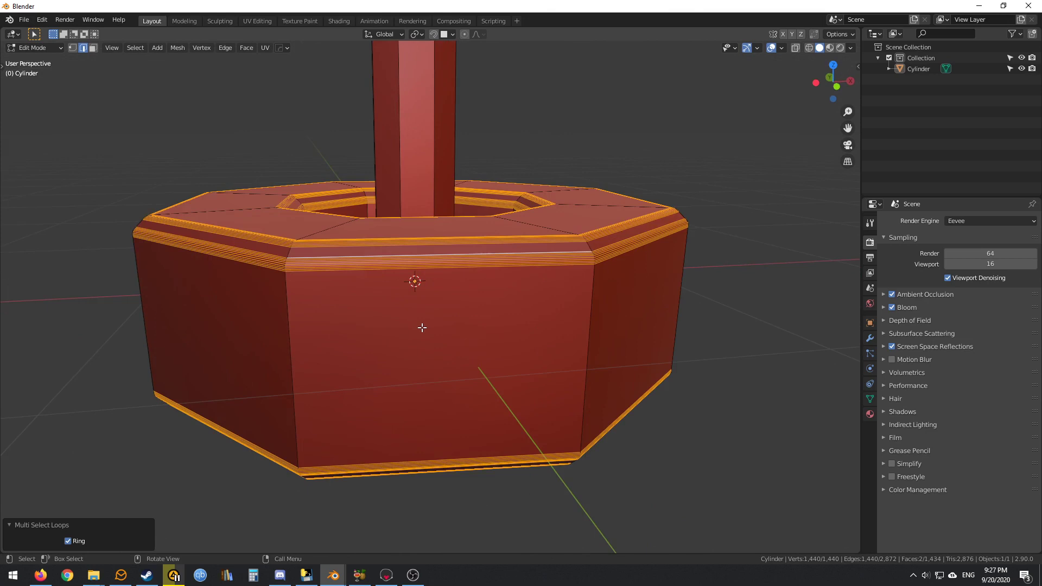
{"action": "scroll", "coordinate": [422, 328], "scroll_direction": "up", "scroll_amount": 2}
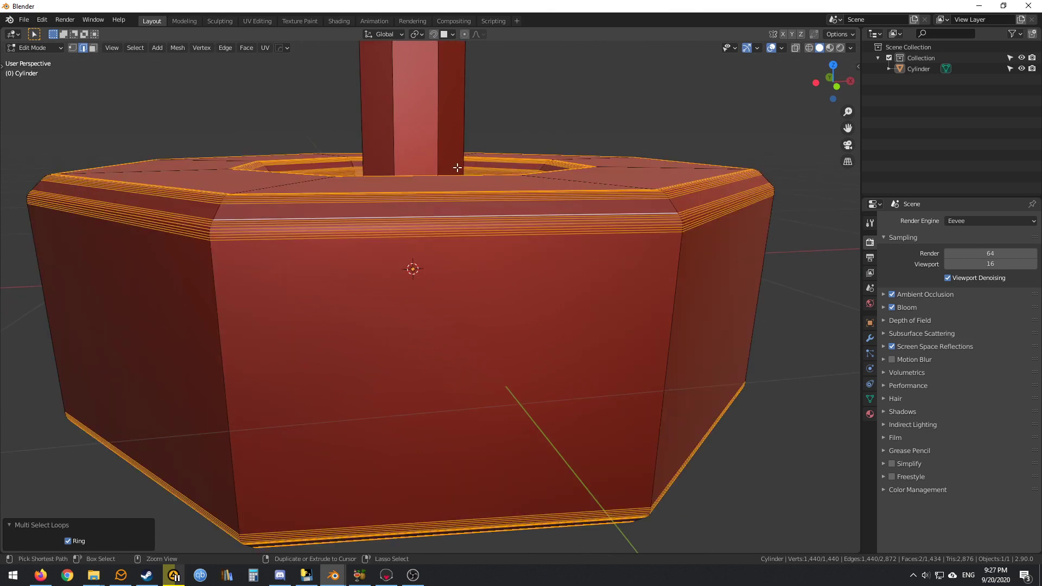
Apply Subdivide Edge-Ring to the selected rings with Blend Surface interpolation and set the smoothness to 0.75.
{"action": "key", "text": "ctrl+e"}
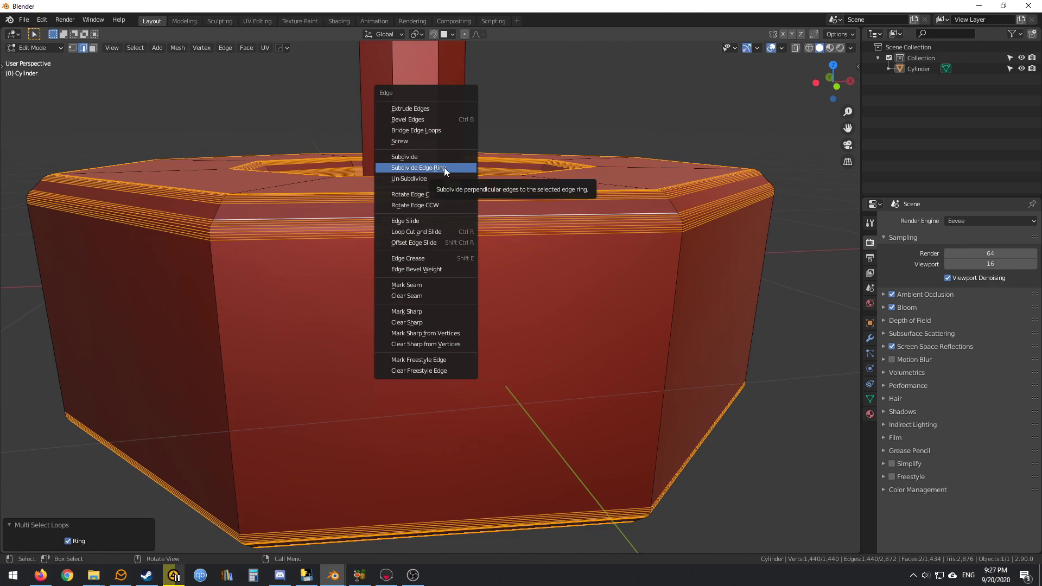
{"action": "left_click", "coordinate": [445, 168]}
{"action": "scroll", "coordinate": [471, 265], "scroll_direction": "down", "scroll_amount": 3}
{"action": "middle_click_drag", "start_coordinate": [471, 265], "coordinate": [567, 295]}
{"action": "scroll", "coordinate": [569, 300], "scroll_direction": "up", "scroll_amount": 2}
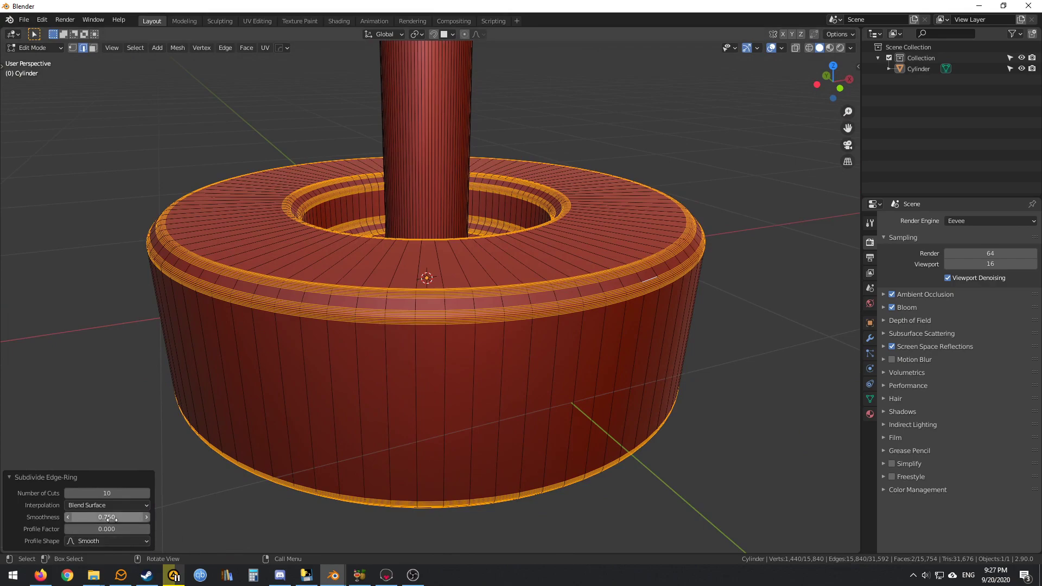
{"action": "left_click_drag", "start_coordinate": [72, 521], "coordinate": [118, 517]}
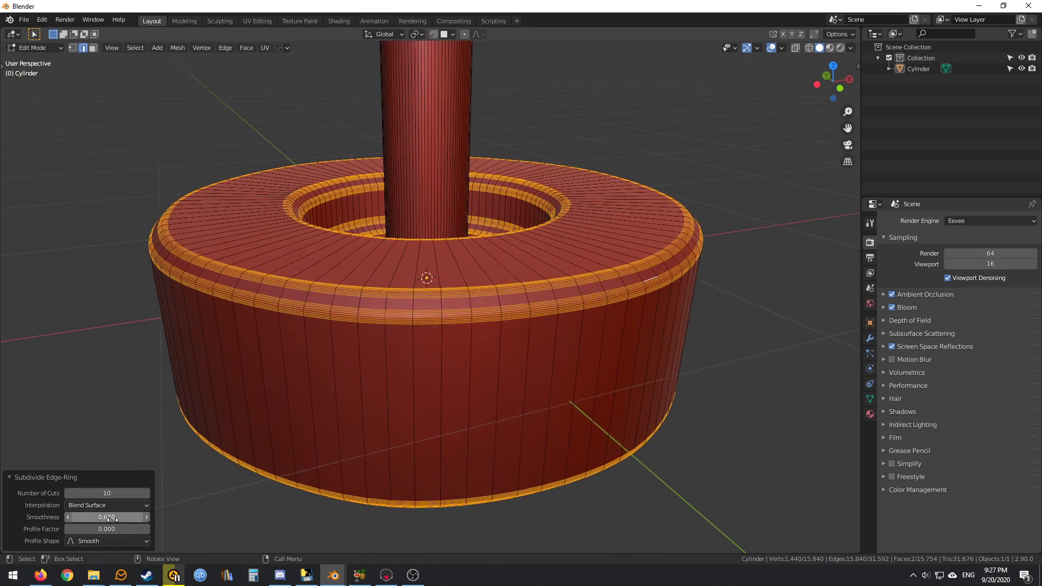
{"action": "left_click", "coordinate": [117, 518]}
{"action": "type", "text": "0.67"}
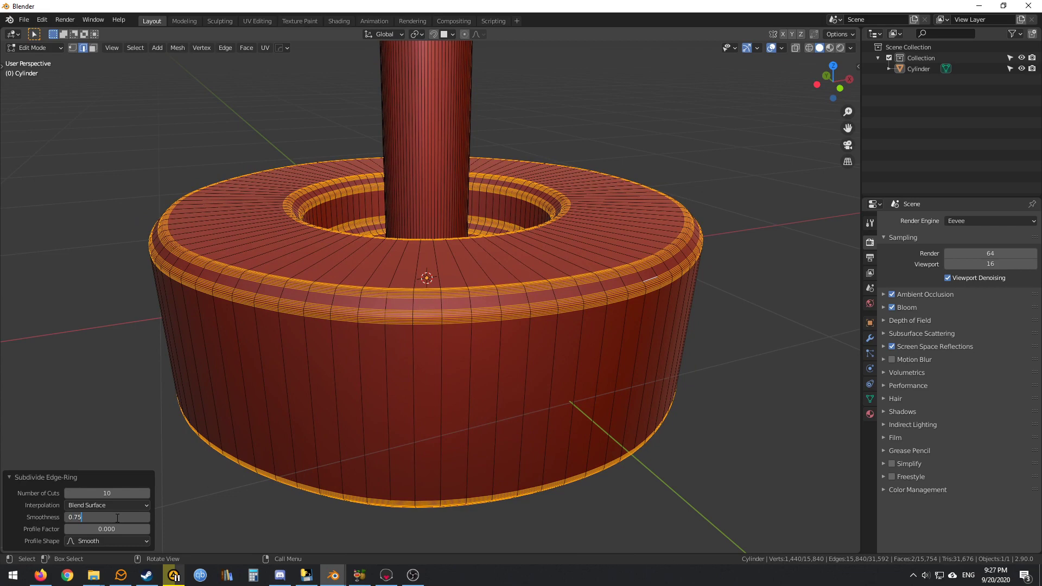
{"action": "key", "text": "Return"}
{"action": "middle_click_drag", "start_coordinate": [637, 253], "coordinate": [614, 255]}
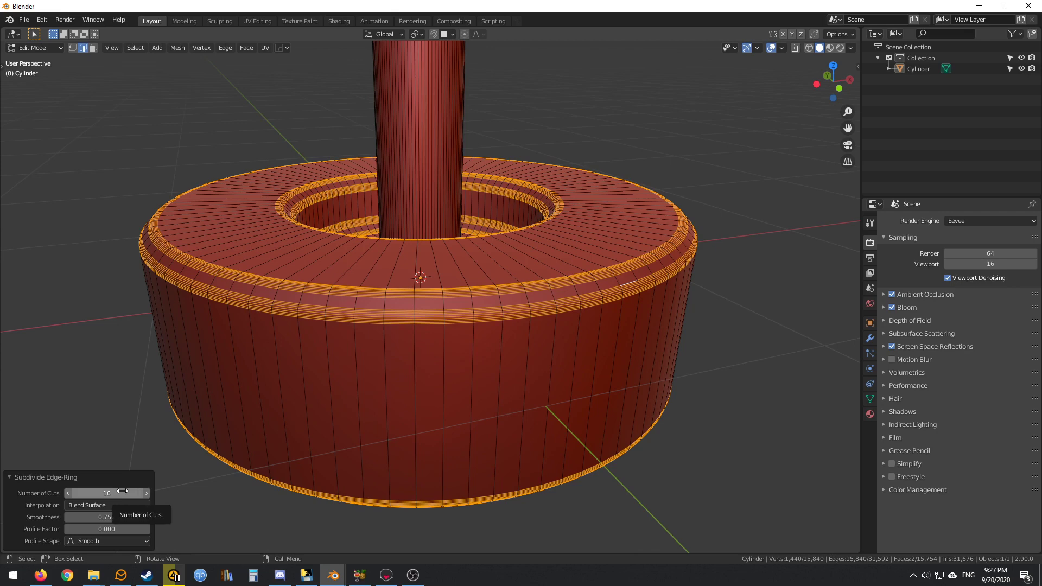
Set the edge-ring subdivision to 1 cut and clear the edge selection.
{"action": "left_click", "coordinate": [123, 490]}
{"action": "type", "text": "1"}
{"action": "key", "text": "Return"}
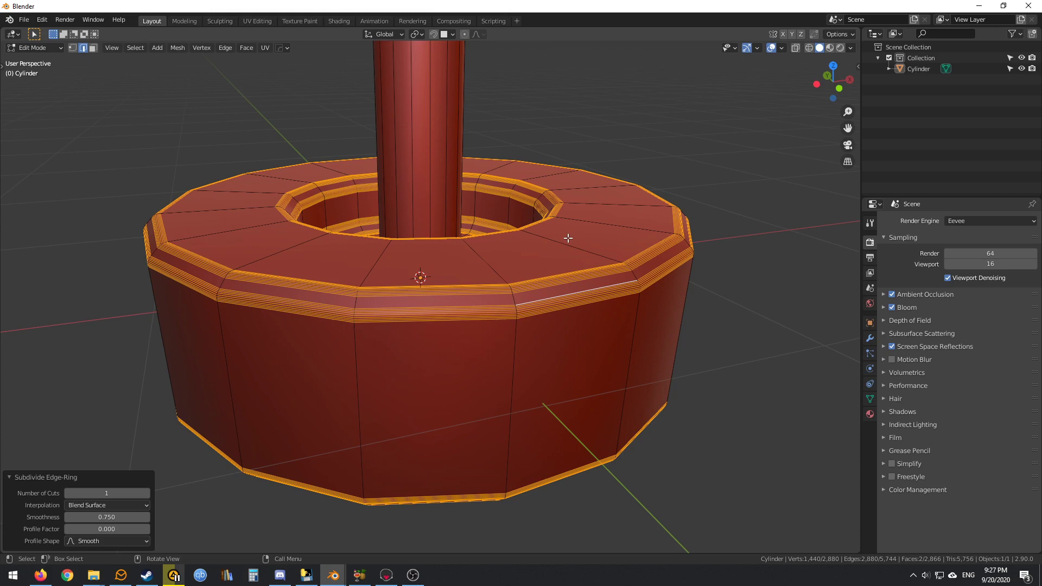
{"action": "left_click", "coordinate": [745, 308]}
{"action": "middle_click_drag", "start_coordinate": [717, 309], "coordinate": [678, 331]}
{"action": "key", "text": "Tab"}
{"action": "left_click", "coordinate": [673, 325]}
{"action": "key", "text": "Tab"}
Select a horizontal edge loop on the 16-sided base's upper bevel and extend the selection to its edge rings.
{"action": "scroll", "coordinate": [451, 330], "scroll_direction": "up", "scroll_amount": 5}
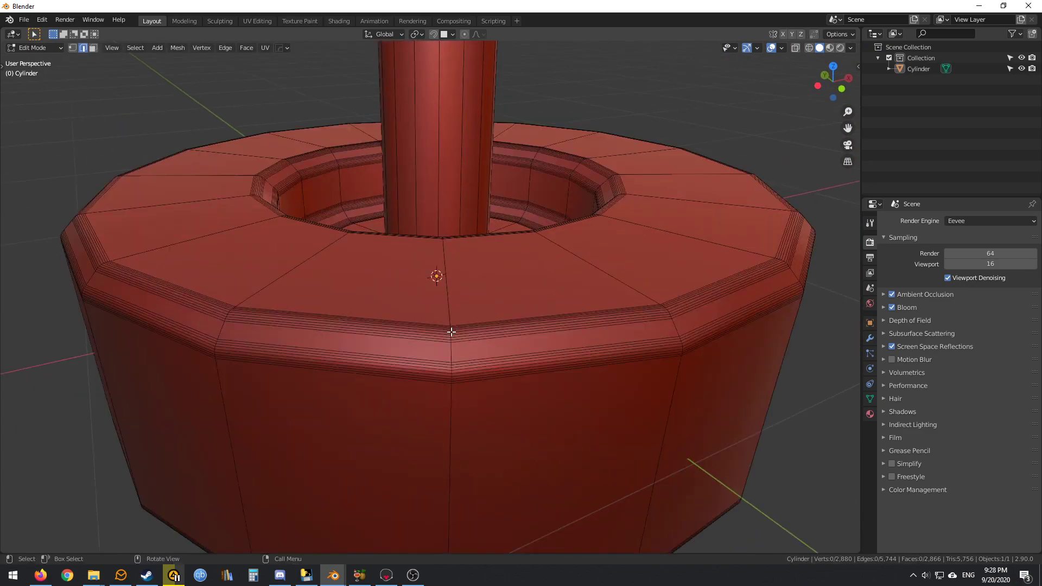
{"action": "middle_click_drag", "start_coordinate": [500, 320], "coordinate": [473, 327]}
{"action": "scroll", "coordinate": [505, 331], "scroll_direction": "down", "scroll_amount": 2}
{"action": "scroll", "coordinate": [402, 363], "scroll_direction": "up", "scroll_amount": 2}
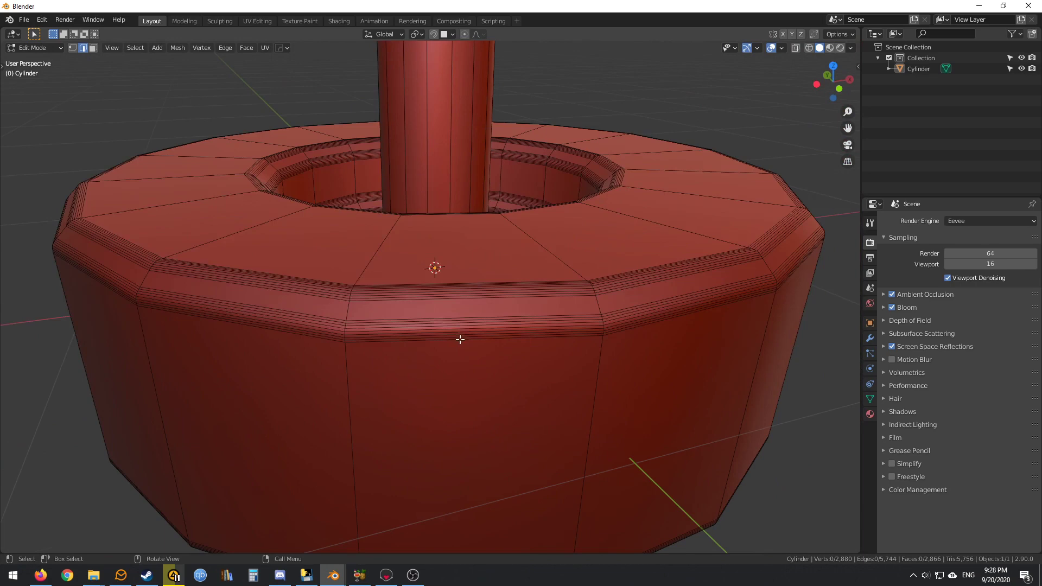
{"action": "left_click", "coordinate": [426, 316], "text": "alt"}
{"action": "key", "text": "q"}
{"action": "key", "text": "Escape"}
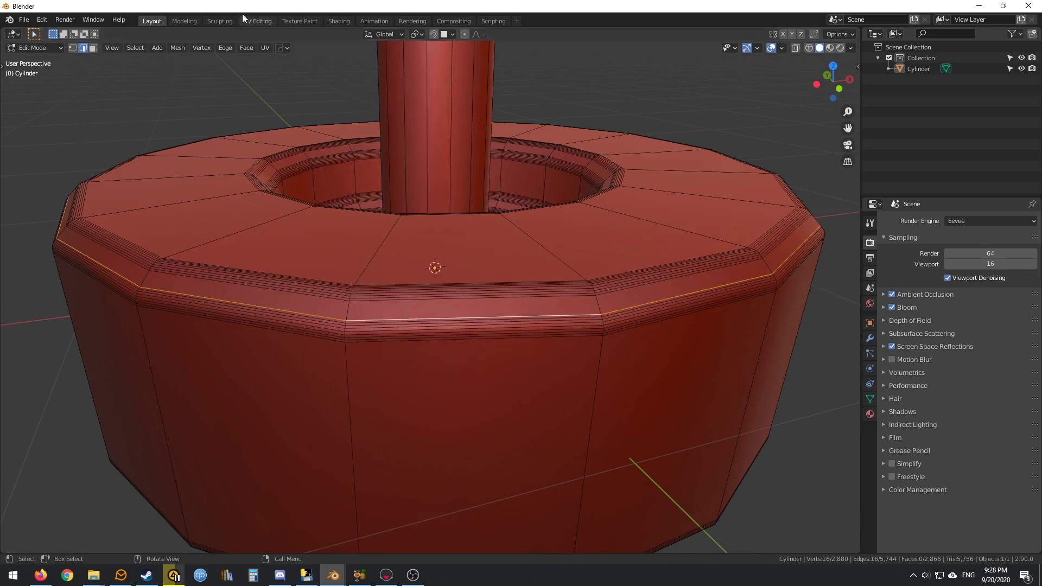
{"action": "key", "text": "q"}
{"action": "mouse_move", "coordinate": [488, 263]}
{"action": "left_click", "coordinate": [549, 349]}
Apply Subdivide Edge-Ring to the 16-sided mesh's selected rings, reducing the number of cuts to 1.
{"action": "scroll", "coordinate": [475, 247], "scroll_direction": "down", "scroll_amount": 2}
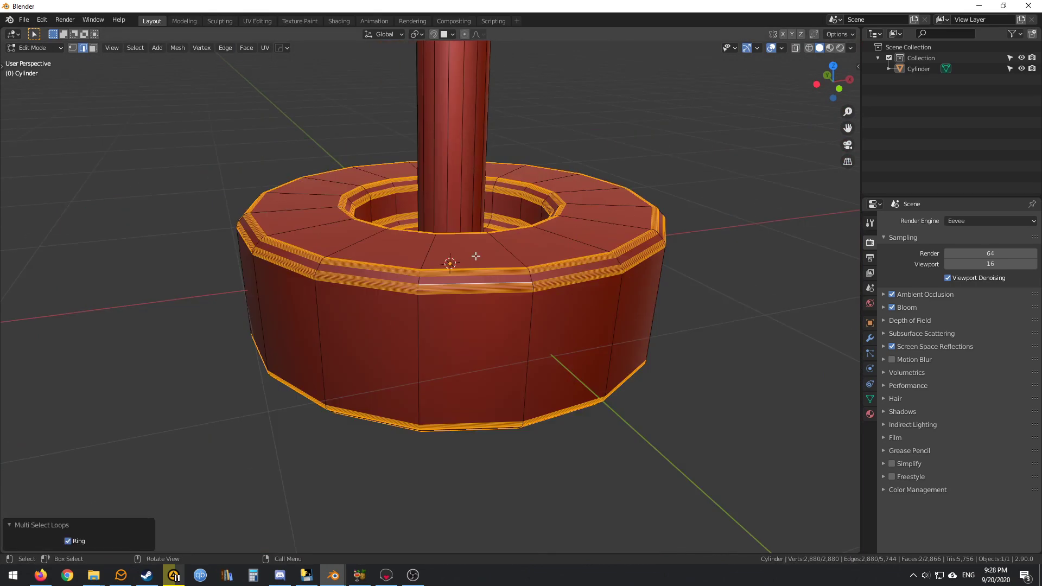
{"action": "scroll", "coordinate": [470, 245], "scroll_direction": "up", "scroll_amount": 1}
{"action": "key", "text": "ctrl+e"}
{"action": "left_click", "coordinate": [471, 249]}
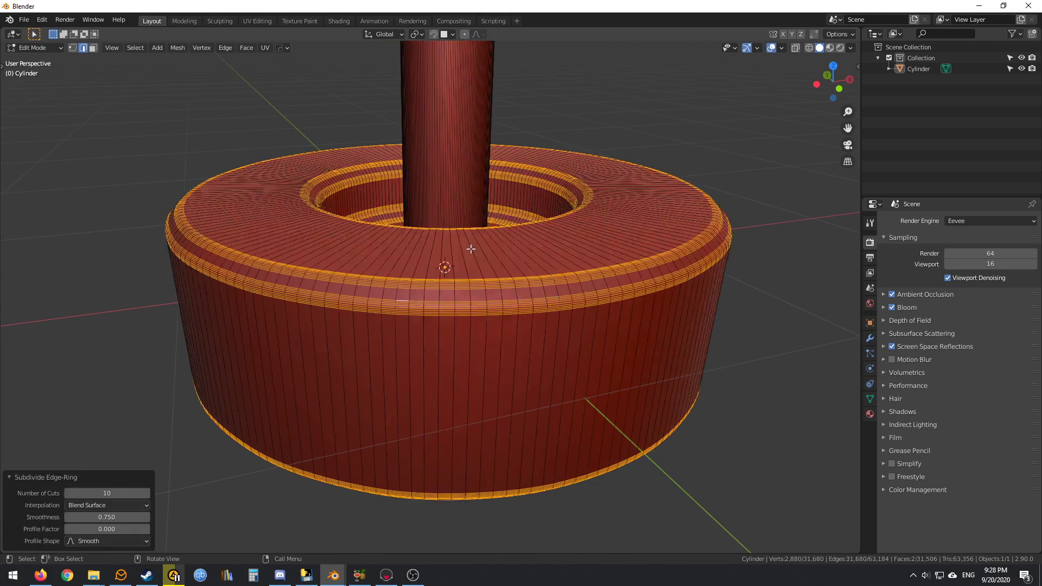
{"action": "left_click_drag", "start_coordinate": [107, 493], "coordinate": [68, 493]}
Select the edge loop around the outer rim of the base's top face and extend the selection to its edge rings.
{"action": "left_click", "coordinate": [444, 363]}
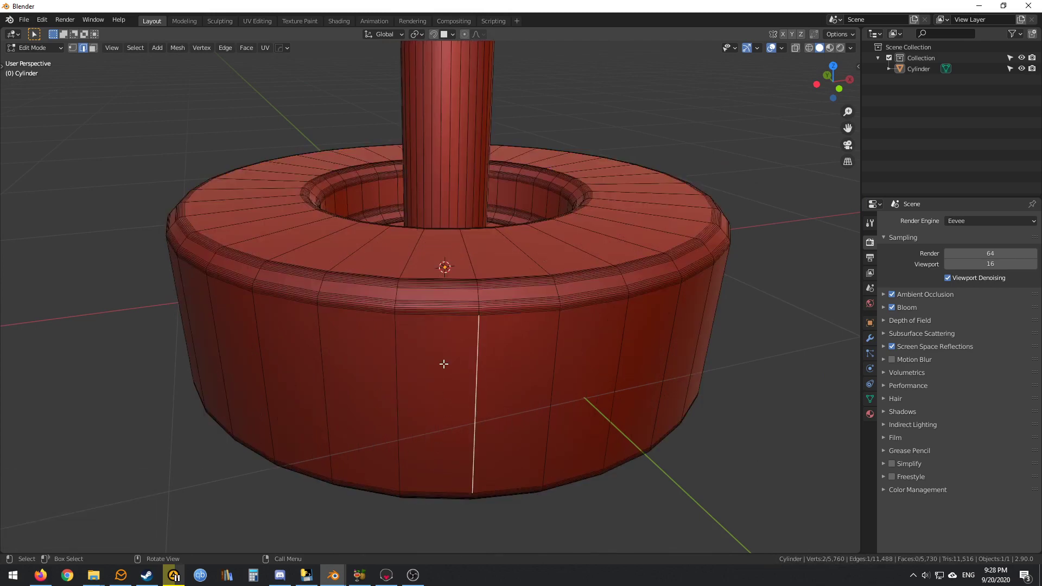
{"action": "left_click", "coordinate": [419, 278], "text": "alt"}
{"action": "key", "text": "q"}
{"action": "mouse_move", "coordinate": [419, 278]}
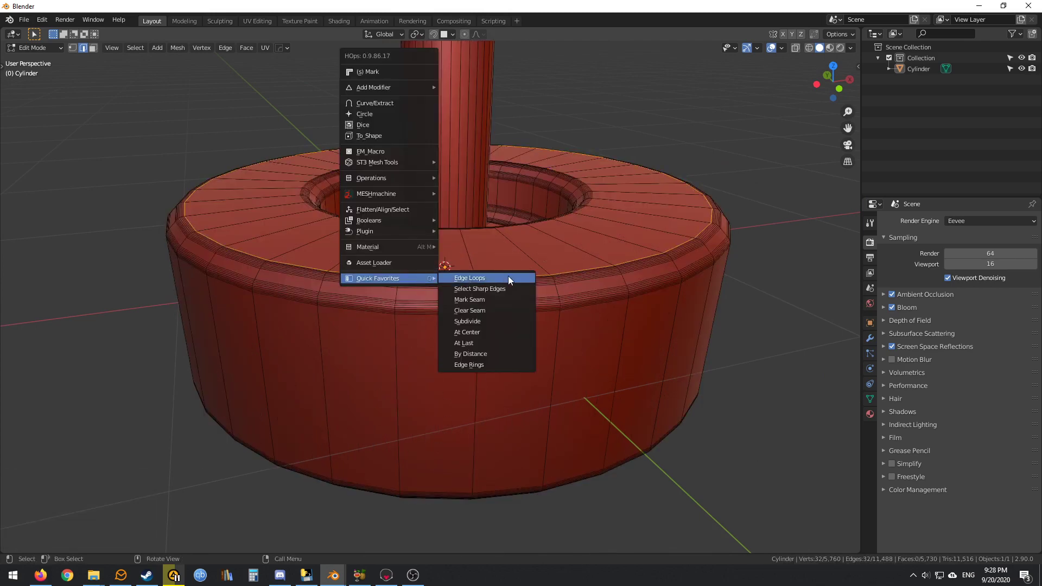
{"action": "left_click", "coordinate": [480, 364]}
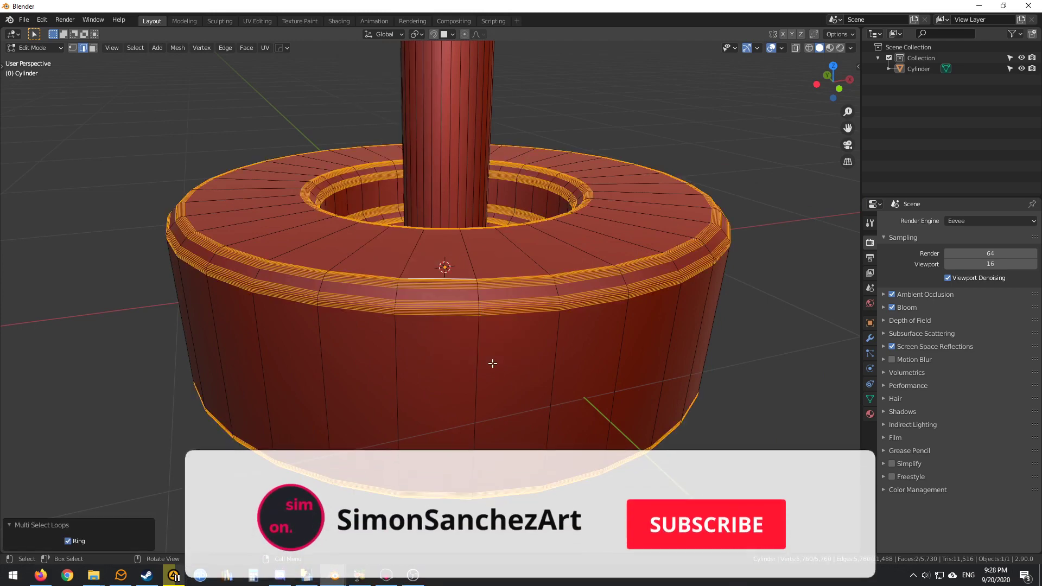
Apply Subdivide Edge-Ring to the 32-sided mesh's selected rings, reducing the number of cuts to 1.
{"action": "key", "text": "ctrl+e"}
{"action": "left_click", "coordinate": [434, 278]}
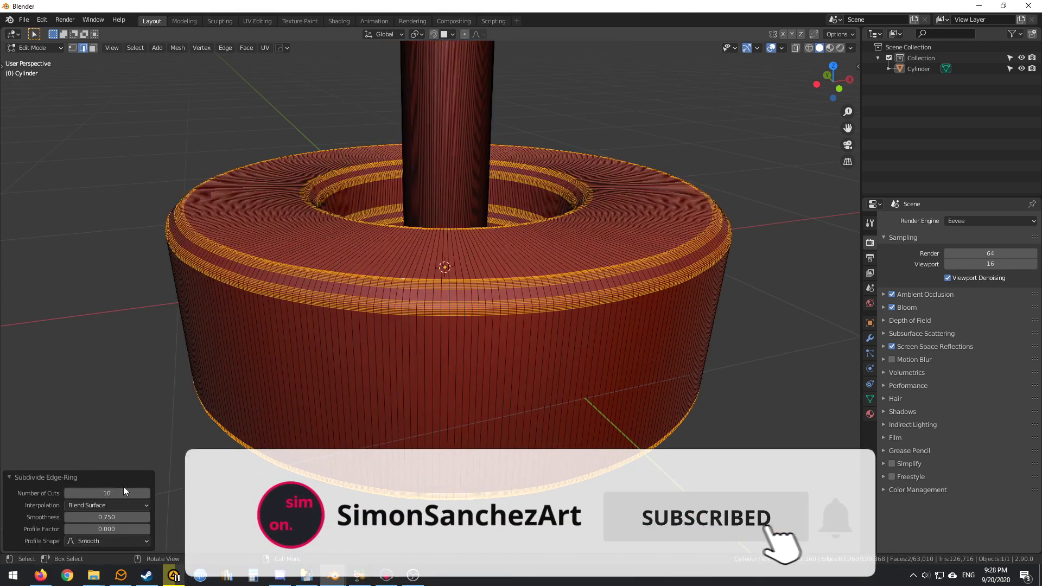
{"action": "left_click_drag", "start_coordinate": [130, 489], "coordinate": [68, 489]}
Inspect the smooth shading in Object Mode, and return to Edit Mode to examine the base's edges up close.
{"action": "key", "text": "Tab"}
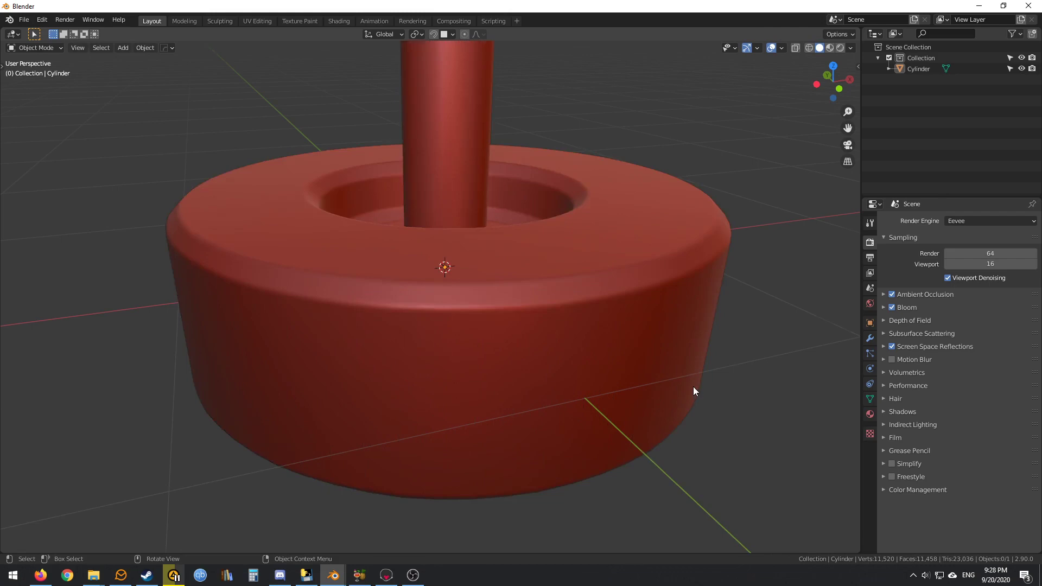
{"action": "middle_click_drag", "start_coordinate": [693, 386], "coordinate": [577, 317]}
{"action": "key", "text": "Tab"}
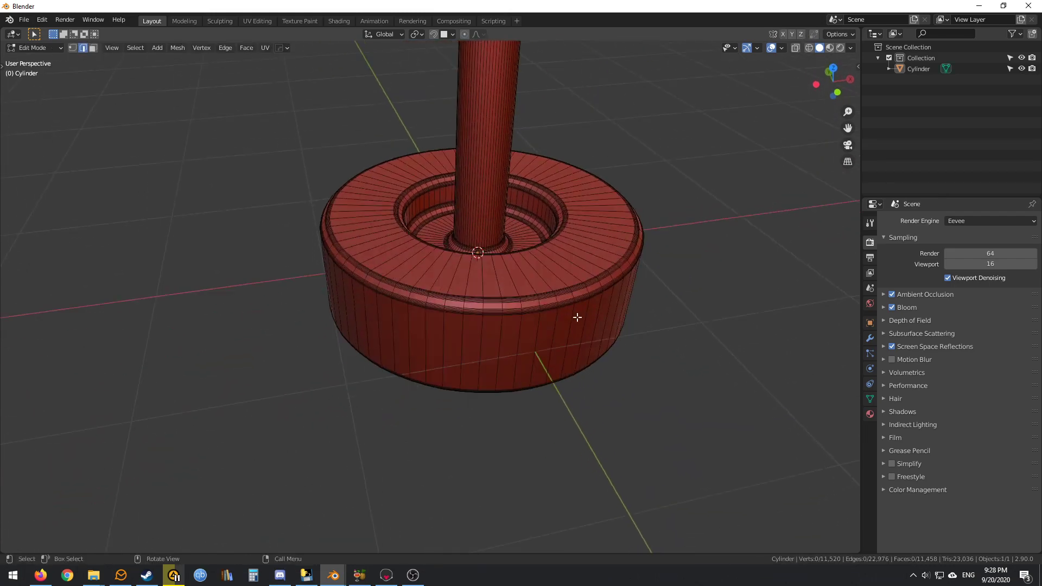
{"action": "scroll", "coordinate": [510, 296], "scroll_direction": "up", "scroll_amount": 3}
{"action": "middle_click_drag", "start_coordinate": [525, 289], "coordinate": [522, 289]}
{"action": "scroll", "coordinate": [522, 288], "scroll_direction": "up", "scroll_amount": 2}
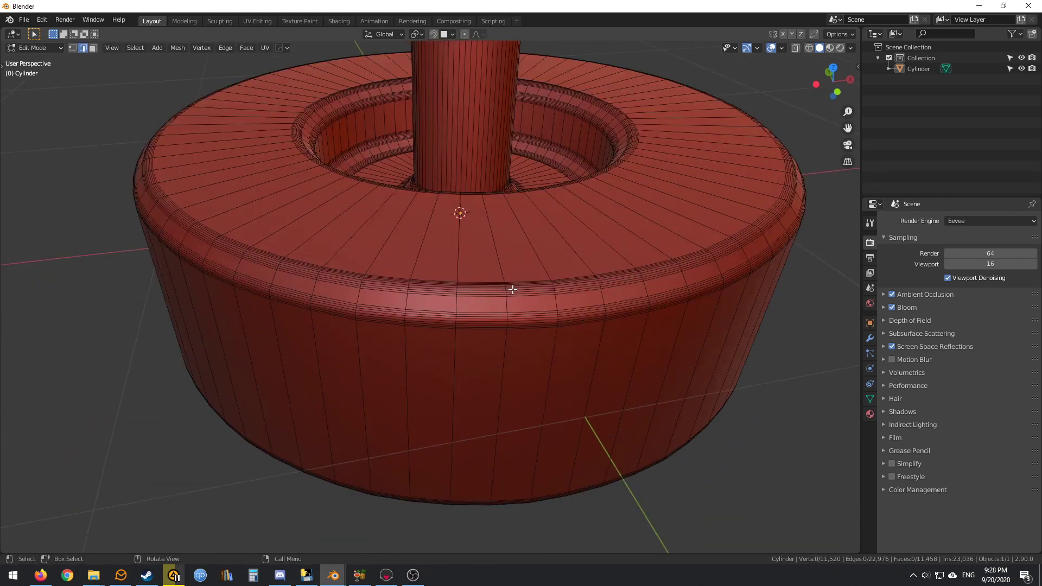
Select the edge loop along the base's outer bevel and try Subdivide Edge-Ring on it.
{"action": "scroll", "coordinate": [498, 305], "scroll_direction": "up", "scroll_amount": 1}
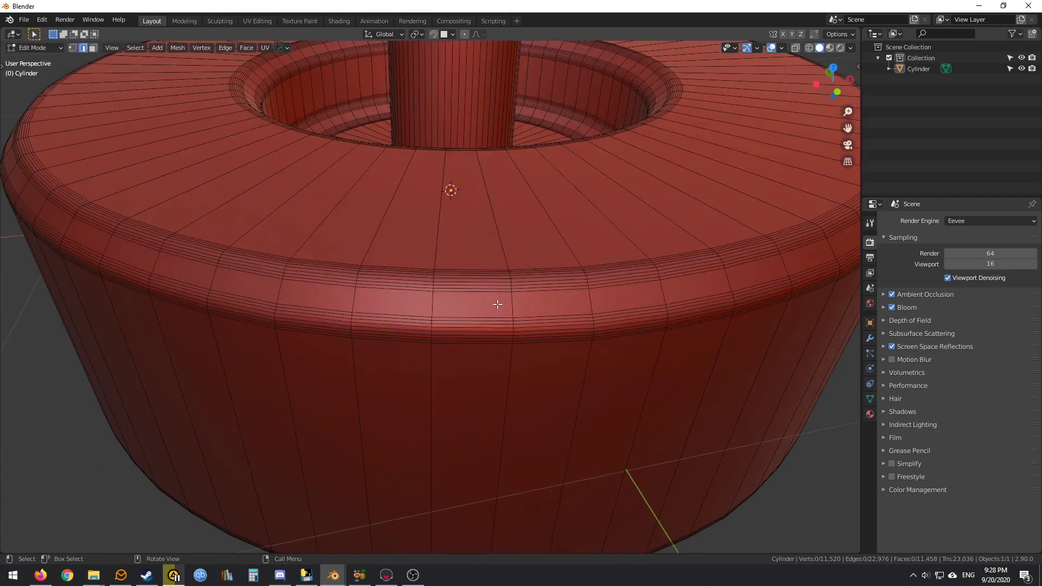
{"action": "left_click", "coordinate": [476, 298], "text": "alt"}
{"action": "right_click", "coordinate": [521, 185]}
{"action": "left_click", "coordinate": [521, 184]}
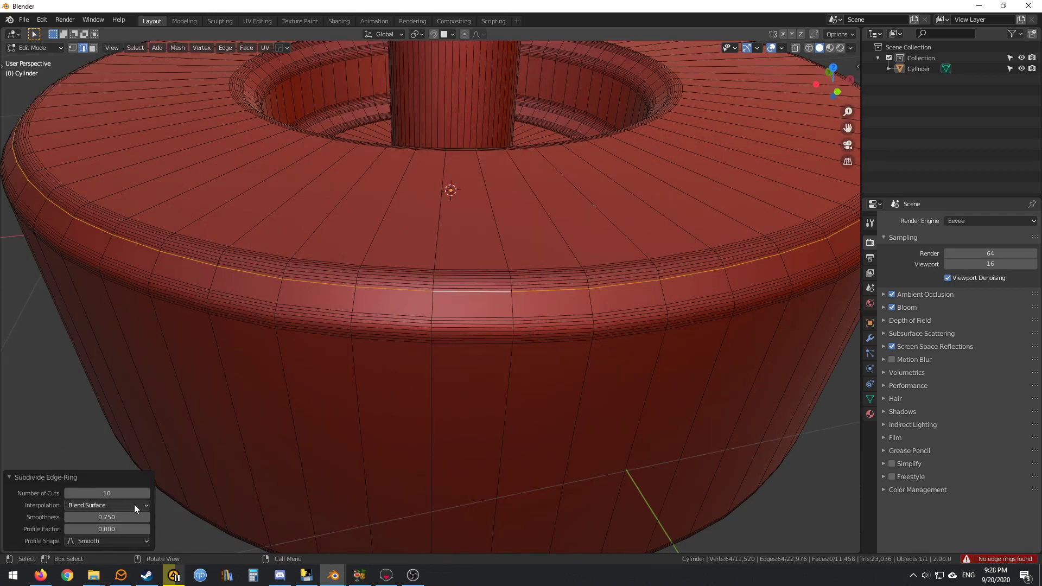
{"action": "scroll", "coordinate": [453, 369], "scroll_direction": "down", "scroll_amount": 4}
{"action": "scroll", "coordinate": [440, 355], "scroll_direction": "up", "scroll_amount": 2}
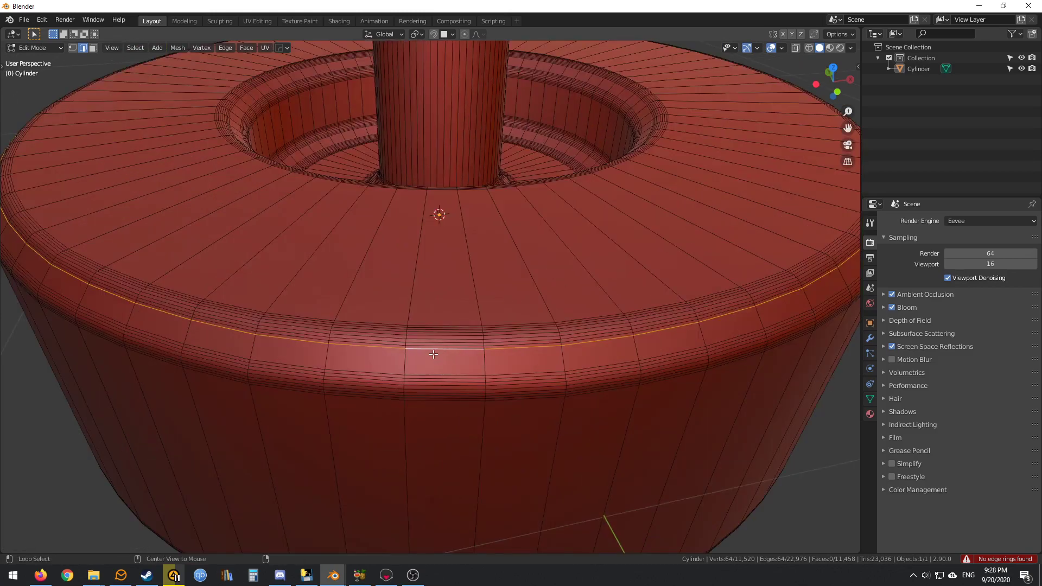
Extend the selected bevel edge loop to its edge rings, covering every horizontal loop of the mesh.
{"action": "scroll", "coordinate": [465, 353], "scroll_direction": "down", "scroll_amount": 2}
{"action": "key", "text": "ctrl+e"}
{"action": "key", "text": "q"}
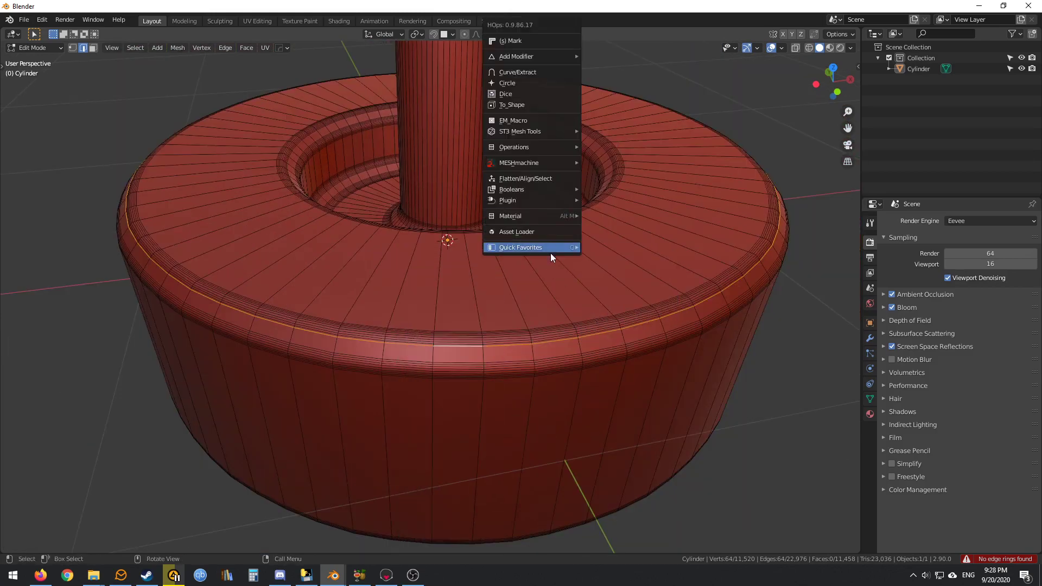
{"action": "mouse_move", "coordinate": [544, 248]}
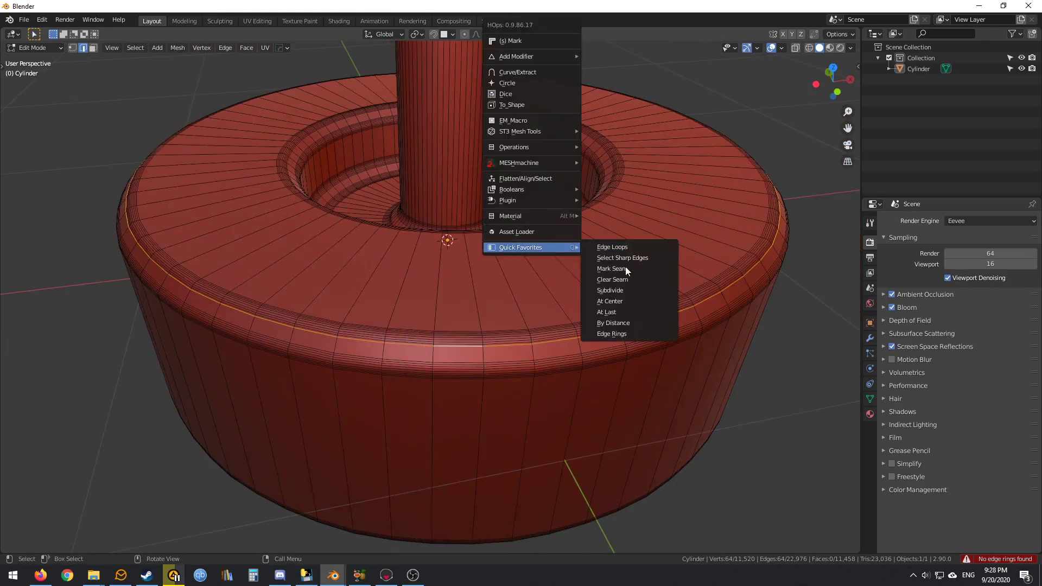
{"action": "left_click", "coordinate": [626, 327]}
{"action": "scroll", "coordinate": [553, 317], "scroll_direction": "down", "scroll_amount": 3}
{"action": "scroll", "coordinate": [516, 321], "scroll_direction": "up", "scroll_amount": 2}
{"action": "middle_click_drag", "start_coordinate": [516, 321], "coordinate": [503, 311]}
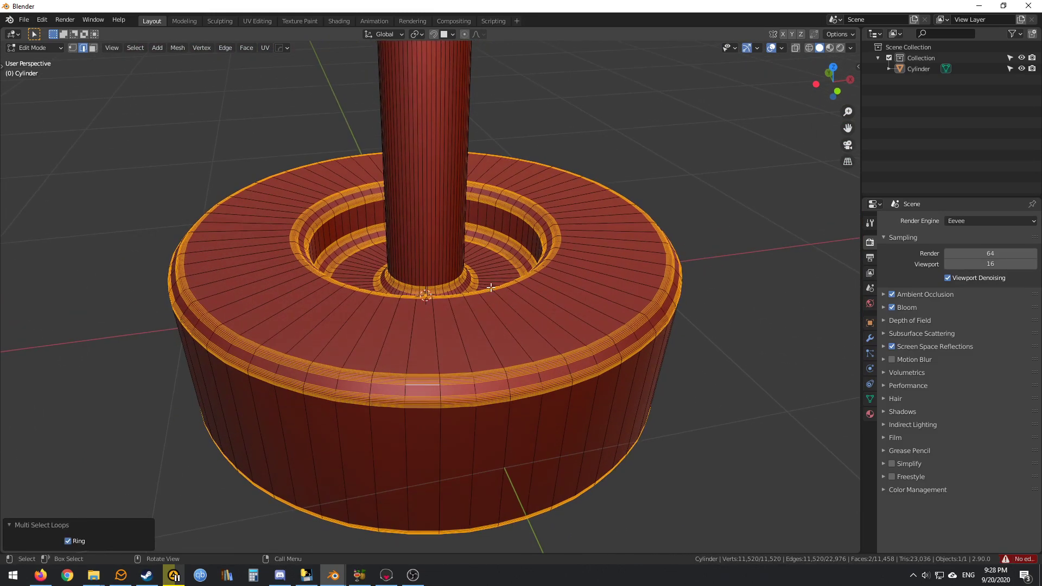
Apply LoopTools Circle to all selected horizontal loops, and examine the base's bevel edges up close.
{"action": "right_click", "coordinate": [450, 246]}
{"action": "mouse_move", "coordinate": [401, 196]}
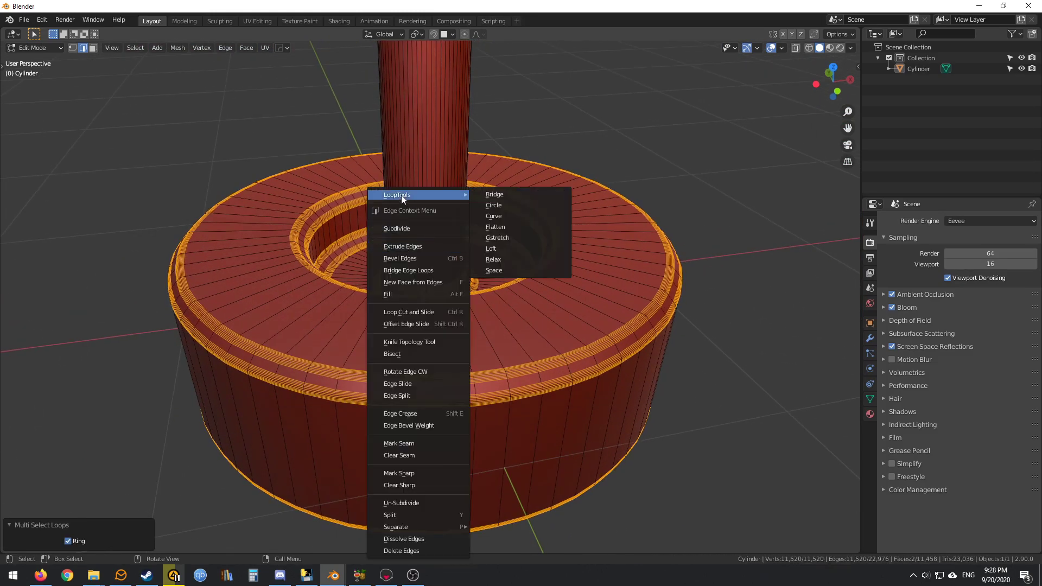
{"action": "left_click", "coordinate": [500, 209]}
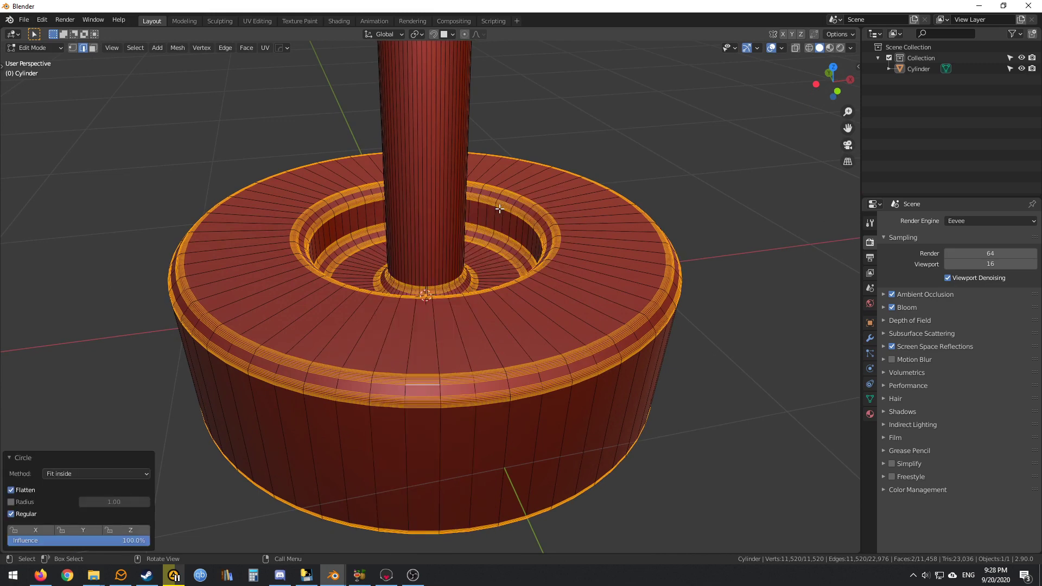
{"action": "middle_click_drag", "start_coordinate": [529, 332], "coordinate": [435, 374]}
{"action": "scroll", "coordinate": [435, 375], "scroll_direction": "up", "scroll_amount": 5}
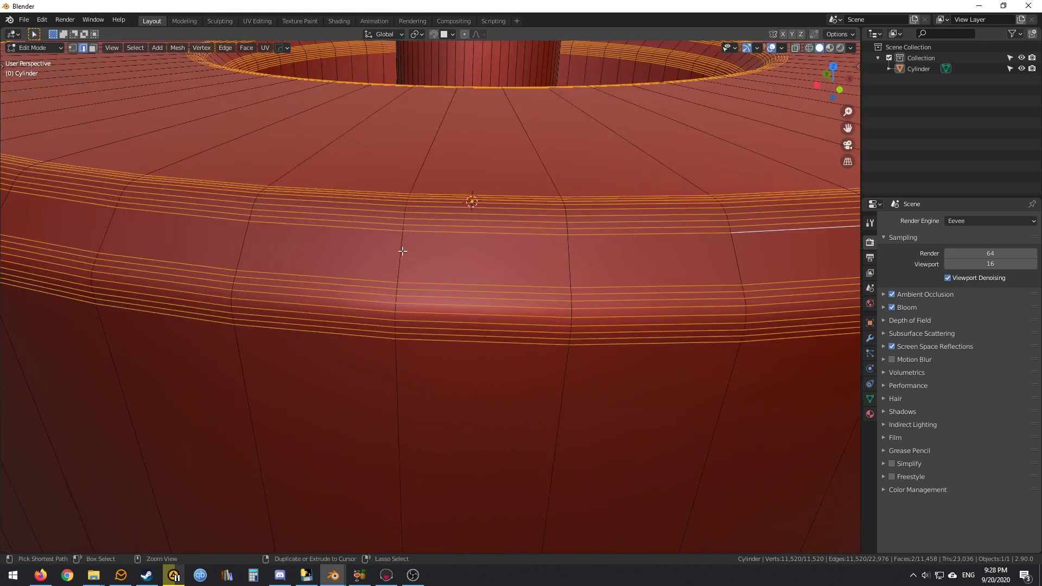
Inspect the rounded mesh's shading in Object Mode, and return to Edit Mode with the edges deselected.
{"action": "key", "text": "Tab"}
{"action": "scroll", "coordinate": [421, 250], "scroll_direction": "down", "scroll_amount": 8}
{"action": "left_click", "coordinate": [642, 360]}
{"action": "middle_click_drag", "start_coordinate": [640, 360], "coordinate": [477, 360]}
{"action": "left_click", "coordinate": [517, 295]}
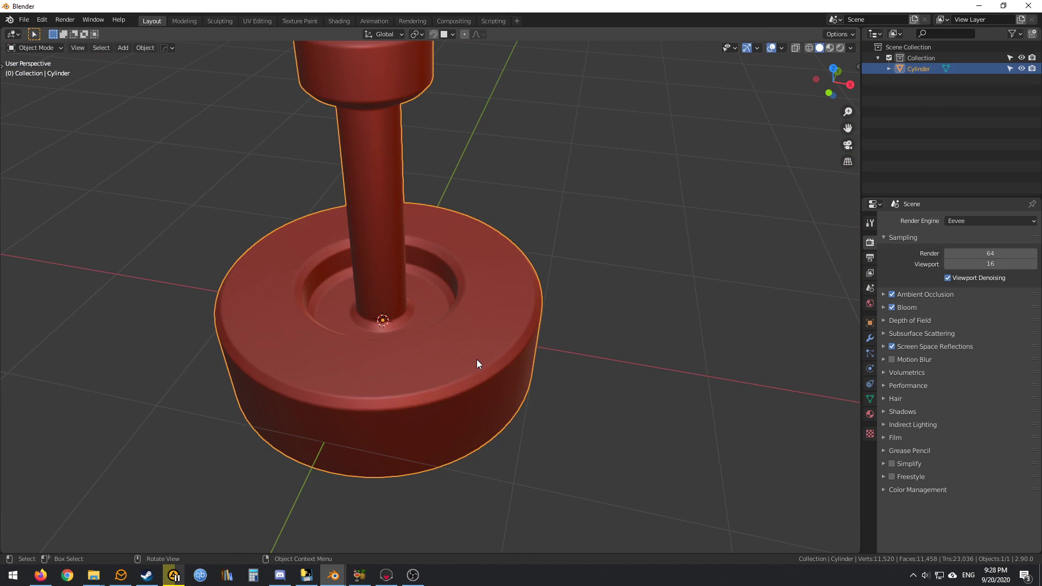
{"action": "key", "text": "Tab"}
{"action": "middle_click_drag", "start_coordinate": [534, 360], "coordinate": [553, 360]}
{"action": "left_click", "coordinate": [633, 358]}
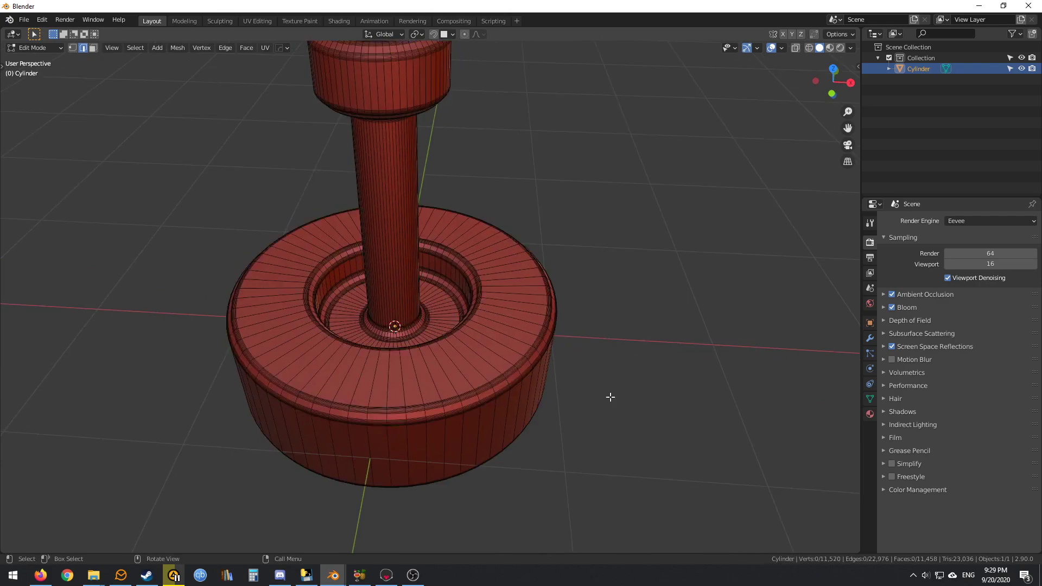
Examine the edge loop around the outer rim of the base's top face, and view the whole model in Object Mode.
{"action": "middle_click_drag", "start_coordinate": [481, 373], "coordinate": [509, 355]}
{"action": "scroll", "coordinate": [465, 333], "scroll_direction": "up", "scroll_amount": 6}
{"action": "left_click", "coordinate": [469, 372], "text": "alt"}
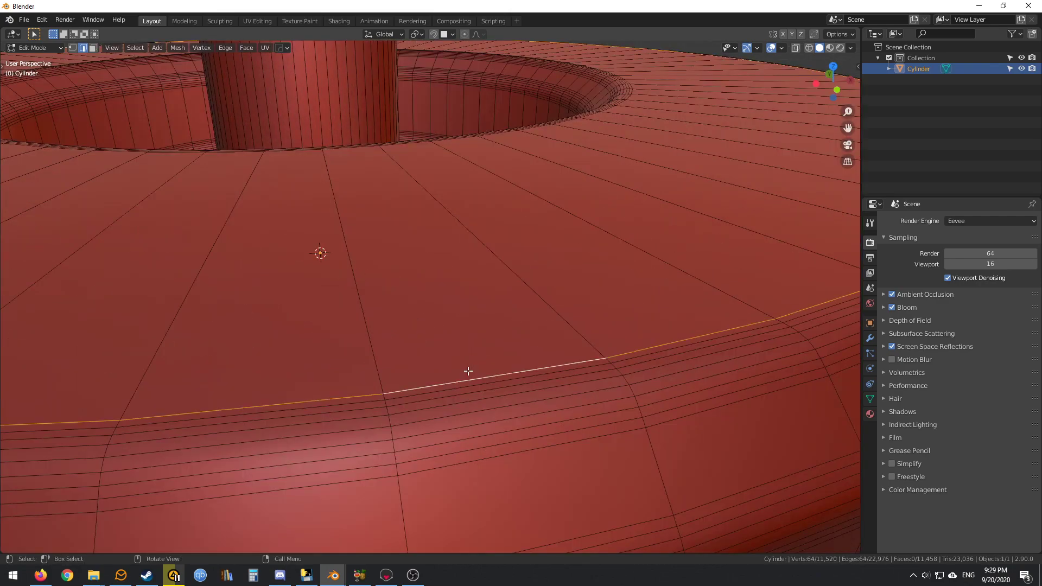
{"action": "scroll", "coordinate": [633, 400], "scroll_direction": "down", "scroll_amount": 10}
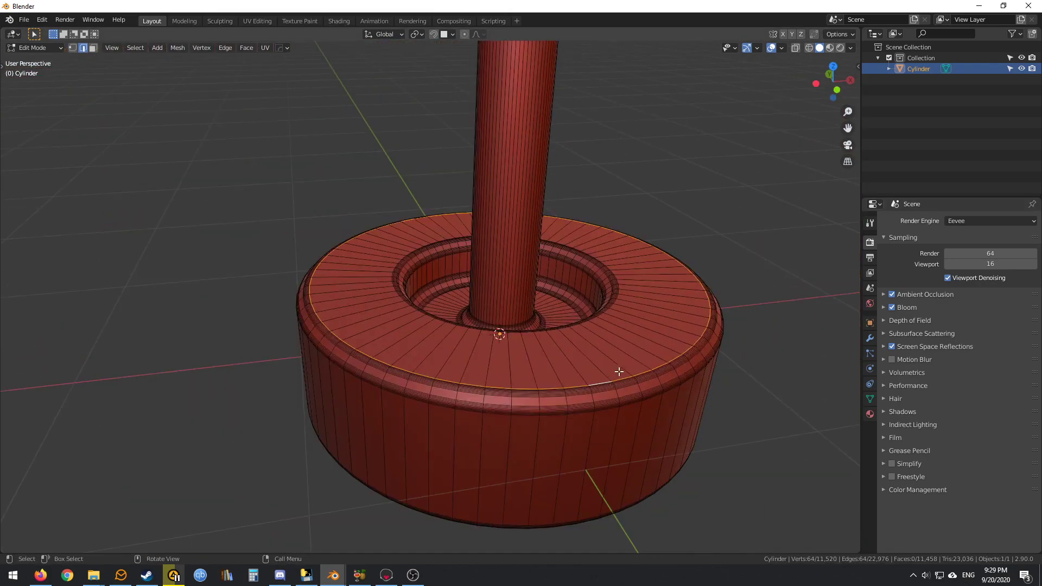
{"action": "scroll", "coordinate": [660, 342], "scroll_direction": "down", "scroll_amount": 3}
{"action": "key", "text": "Tab"}
{"action": "scroll", "coordinate": [662, 335], "scroll_direction": "up", "scroll_amount": 3}
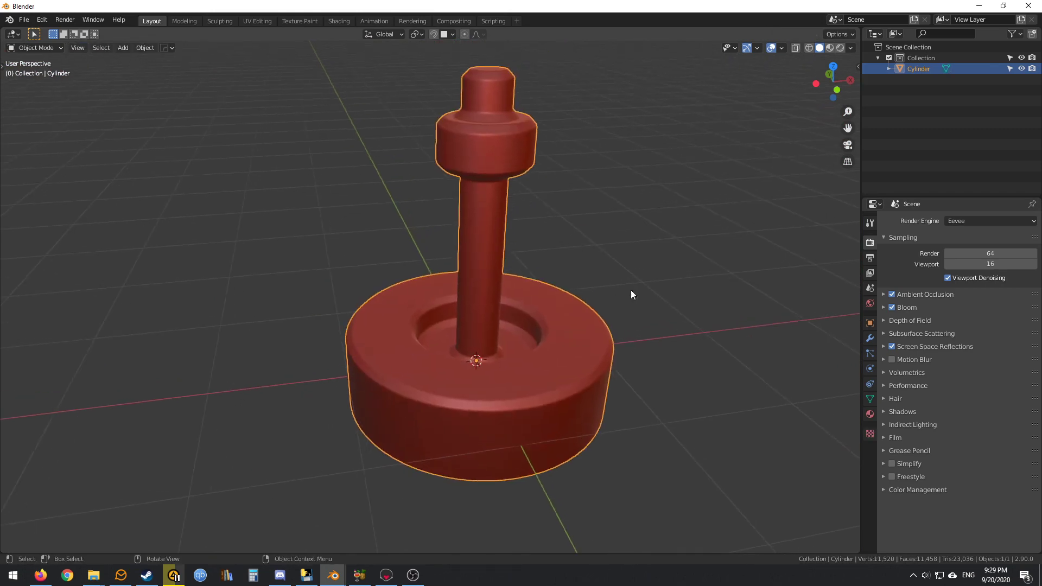
{"action": "middle_click_drag", "start_coordinate": [696, 298], "coordinate": [541, 375]}
Select the ring of vertical edges on the base's side wall in Edit Mode and apply Checker Deselect to every other edge.
{"action": "key", "text": "Tab"}
{"action": "left_click", "coordinate": [480, 436], "text": "ctrl+alt"}
{"action": "scroll", "coordinate": [480, 436], "scroll_direction": "up", "scroll_amount": 2}
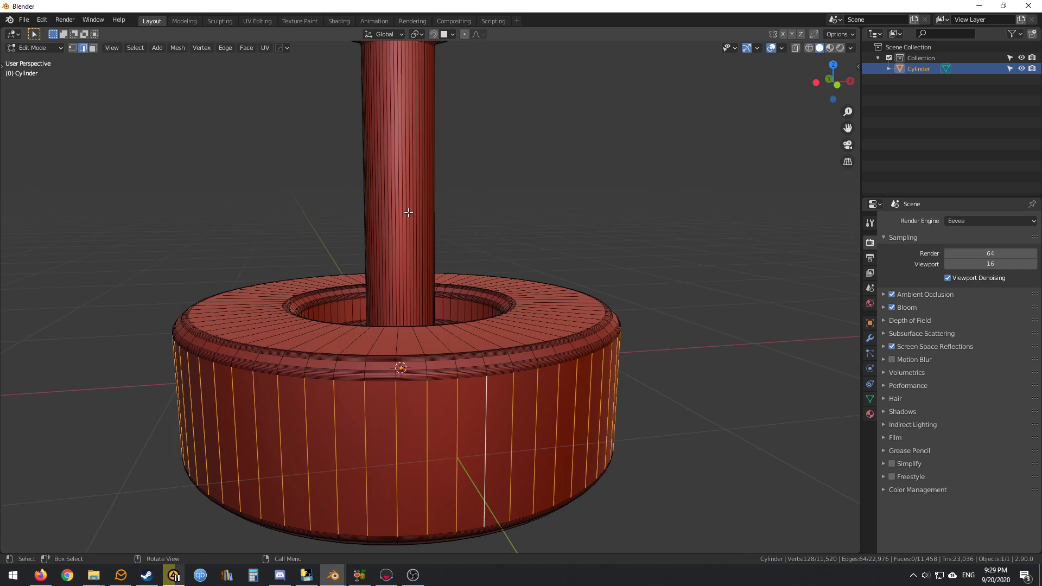
{"action": "key", "text": "F3"}
{"action": "key", "text": "Return"}
Extend the alternate vertical edges to full edge loops, dissolve them, and view the reduced mesh in Object Mode.
{"action": "key", "text": "q"}
{"action": "mouse_move", "coordinate": [532, 417]}
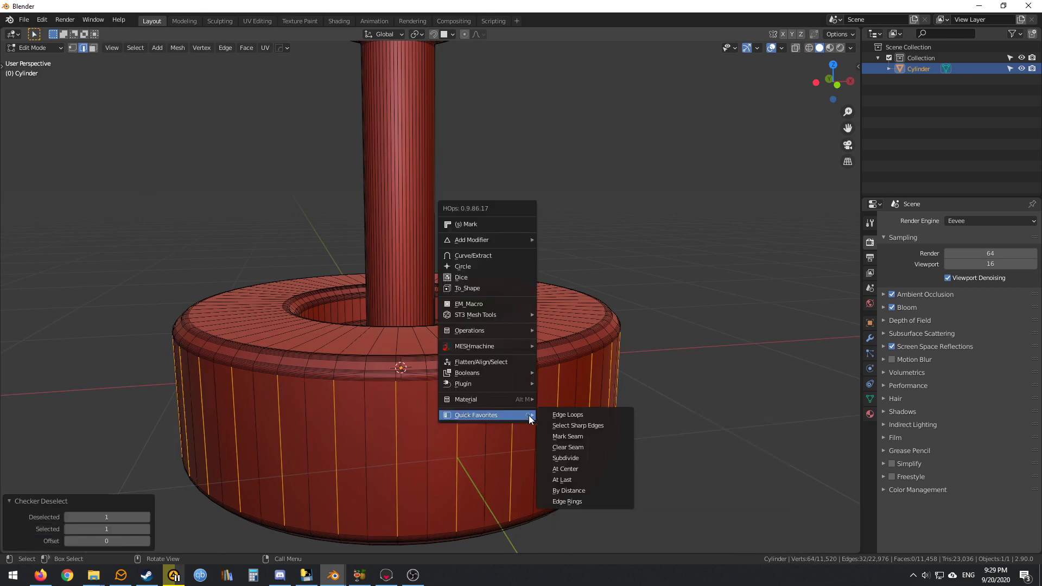
{"action": "left_click", "coordinate": [570, 416]}
{"action": "key", "text": "ctrl+x"}
{"action": "scroll", "coordinate": [572, 385], "scroll_direction": "down", "scroll_amount": 3}
{"action": "key", "text": "Tab"}
{"action": "middle_click_drag", "start_coordinate": [575, 419], "coordinate": [566, 442]}
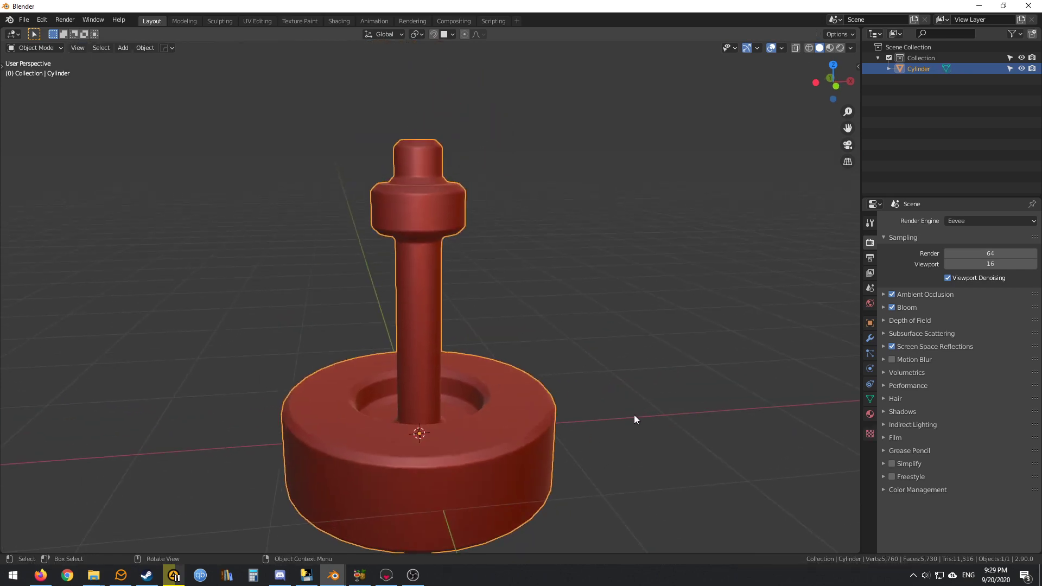
Open the screen annotation overlay and write "44" freehand beside the model with a downward arrow beneath it.
{"action": "key", "text": "ctrl+Print"}
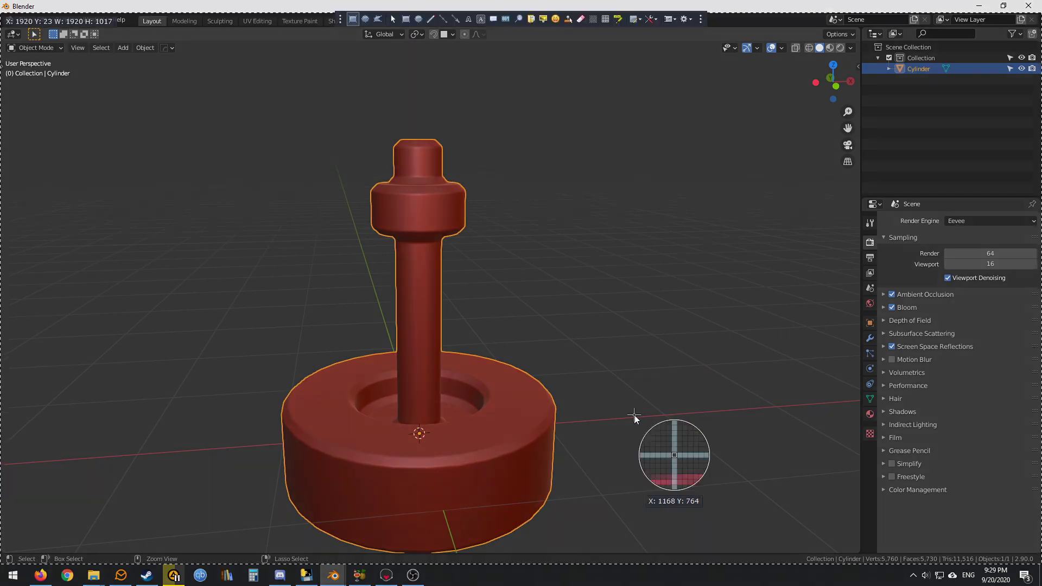
{"action": "left_click", "coordinate": [430, 22]}
{"action": "mouse_move", "coordinate": [530, 149]}
{"action": "left_mouse_down"}
{"action": "mouse_move", "coordinate": [531, 122]}
{"action": "mouse_move", "coordinate": [495, 95]}
{"action": "left_mouse_up"}
{"action": "mouse_move", "coordinate": [575, 142]}
{"action": "left_mouse_down"}
{"action": "mouse_move", "coordinate": [572, 95]}
{"action": "mouse_move", "coordinate": [547, 109]}
{"action": "mouse_move", "coordinate": [548, 89]}
{"action": "left_mouse_up"}
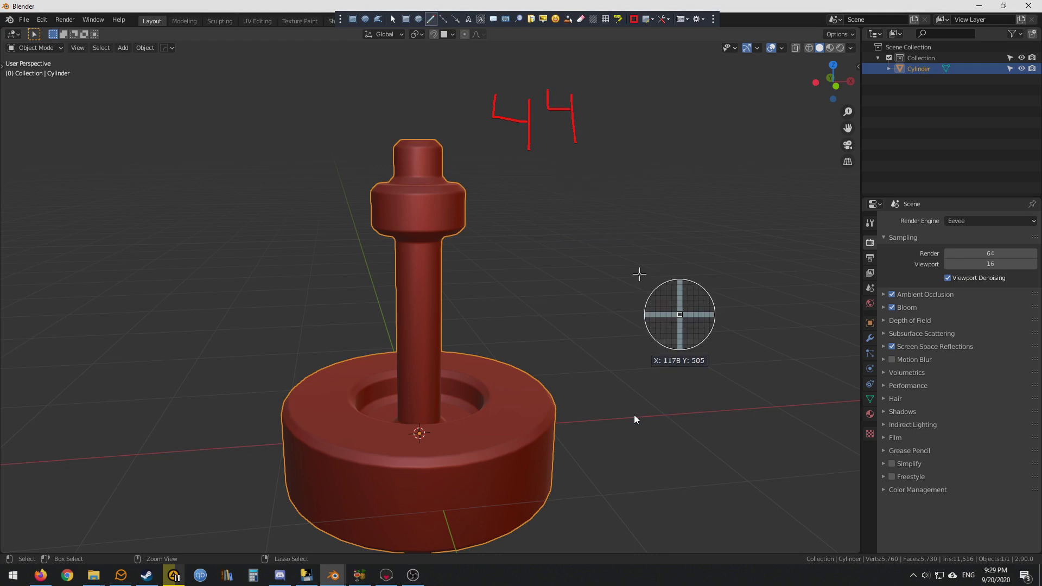
{"action": "mouse_move", "coordinate": [541, 159]}
{"action": "left_mouse_down"}
{"action": "mouse_move", "coordinate": [544, 204]}
{"action": "mouse_move", "coordinate": [554, 187]}
{"action": "left_mouse_up"}
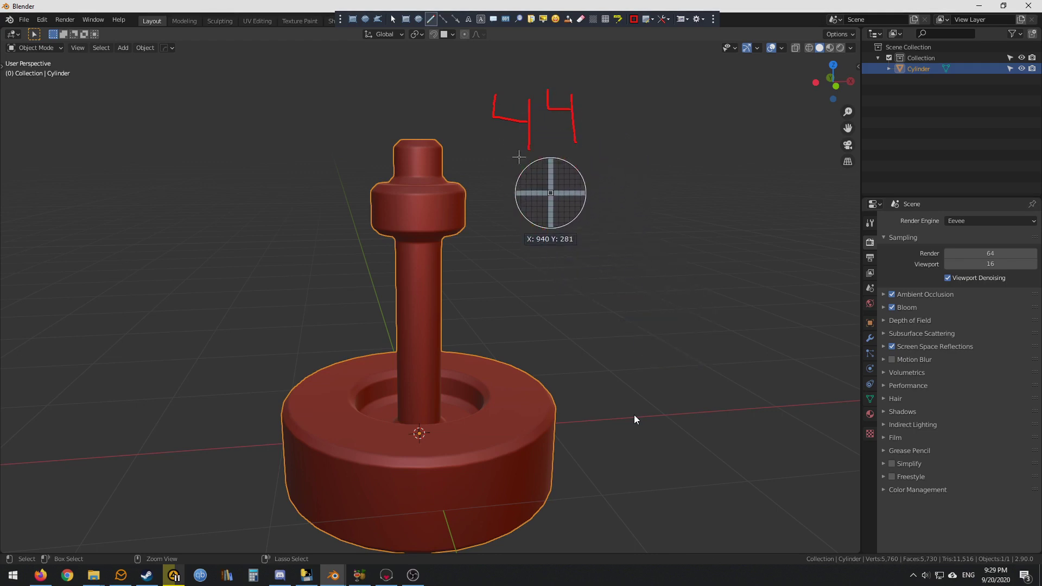
{"action": "key", "text": "ctrl+y"}
{"action": "key", "text": "ctrl+y"}
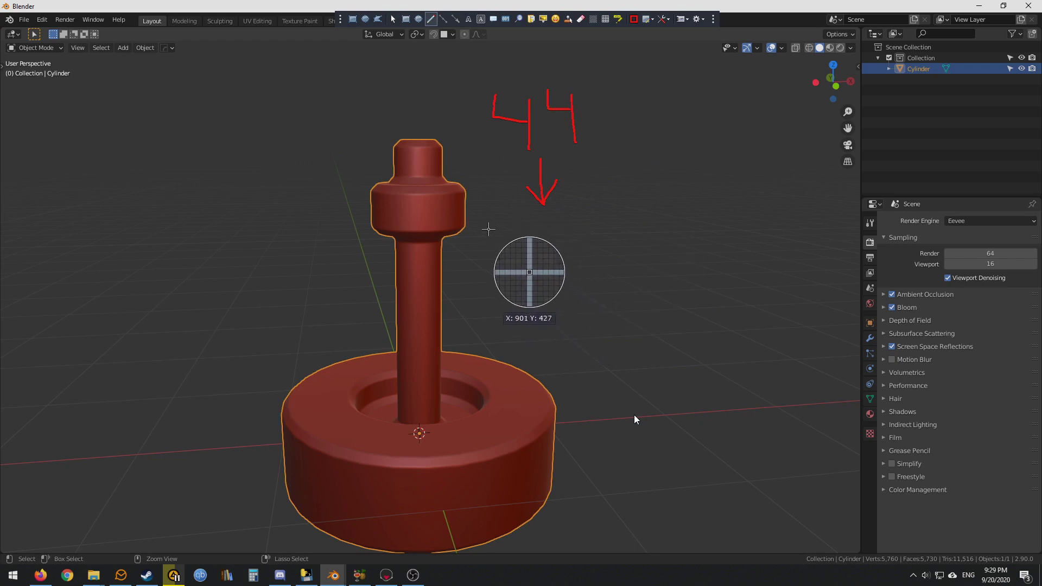
Write "22" below the arrow, add another downward arrow, and write a circled "11" beneath it.
{"action": "mouse_move", "coordinate": [488, 230]}
{"action": "left_mouse_down"}
{"action": "mouse_move", "coordinate": [503, 245]}
{"action": "mouse_move", "coordinate": [529, 249]}
{"action": "left_mouse_up"}
{"action": "mouse_move", "coordinate": [539, 219]}
{"action": "left_mouse_down"}
{"action": "mouse_move", "coordinate": [571, 218]}
{"action": "mouse_move", "coordinate": [576, 246]}
{"action": "mouse_move", "coordinate": [545, 298]}
{"action": "mouse_move", "coordinate": [548, 318]}
{"action": "left_mouse_up"}
{"action": "left_click_drag", "start_coordinate": [547, 318], "coordinate": [565, 290]}
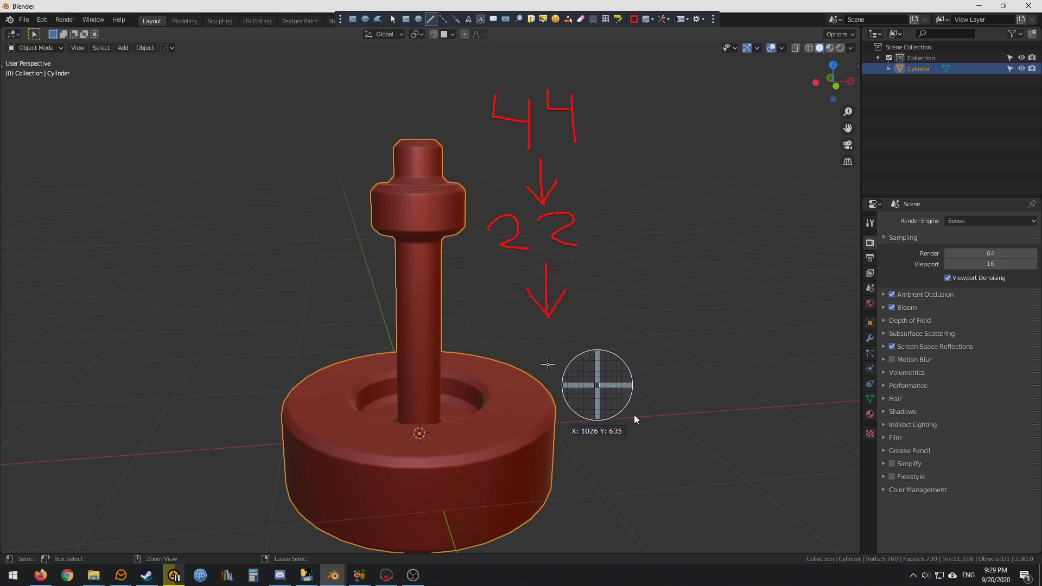
{"action": "mouse_move", "coordinate": [560, 324]}
{"action": "left_mouse_down"}
{"action": "mouse_move", "coordinate": [556, 374]}
{"action": "mouse_move", "coordinate": [498, 322]}
{"action": "mouse_move", "coordinate": [559, 359]}
{"action": "mouse_move", "coordinate": [541, 386]}
{"action": "left_mouse_up"}
Draw an arrow from the circled "11" to the handwritten words "Not Fun", and close the annotation overlay.
{"action": "mouse_move", "coordinate": [568, 396]}
{"action": "left_mouse_down"}
{"action": "mouse_move", "coordinate": [617, 438]}
{"action": "mouse_move", "coordinate": [655, 431]}
{"action": "mouse_move", "coordinate": [670, 368]}
{"action": "left_mouse_up"}
{"action": "mouse_move", "coordinate": [695, 422]}
{"action": "left_mouse_down"}
{"action": "mouse_move", "coordinate": [676, 394]}
{"action": "mouse_move", "coordinate": [735, 419]}
{"action": "left_mouse_up"}
{"action": "left_click_drag", "start_coordinate": [753, 378], "coordinate": [752, 429]}
{"action": "left_click_drag", "start_coordinate": [668, 407], "coordinate": [776, 404]}
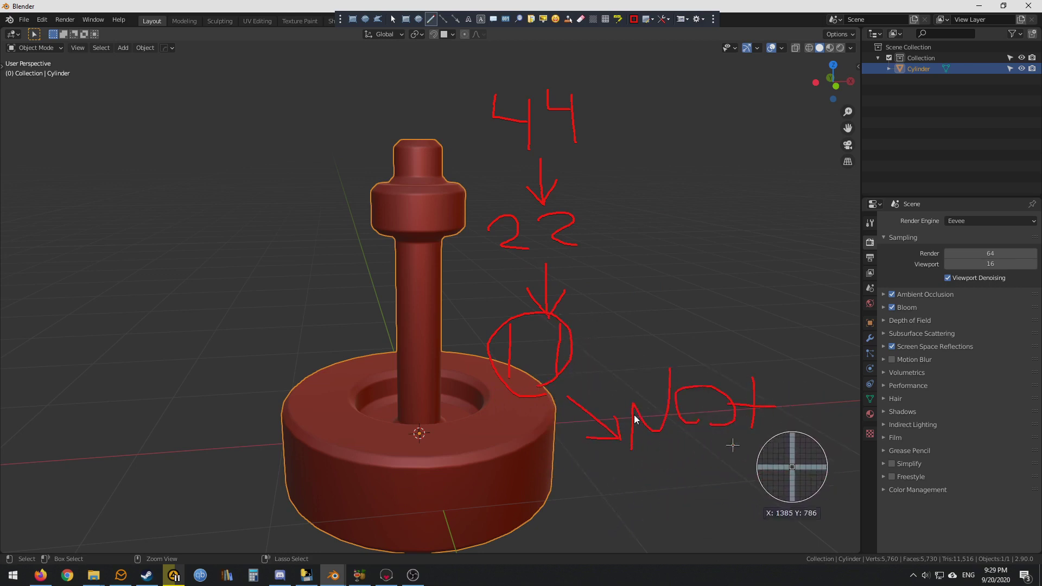
{"action": "mouse_move", "coordinate": [679, 452]}
{"action": "left_mouse_down"}
{"action": "mouse_move", "coordinate": [679, 497]}
{"action": "mouse_move", "coordinate": [716, 451]}
{"action": "left_mouse_up"}
{"action": "mouse_move", "coordinate": [678, 472]}
{"action": "left_mouse_down"}
{"action": "mouse_move", "coordinate": [740, 457]}
{"action": "mouse_move", "coordinate": [780, 476]}
{"action": "left_mouse_up"}
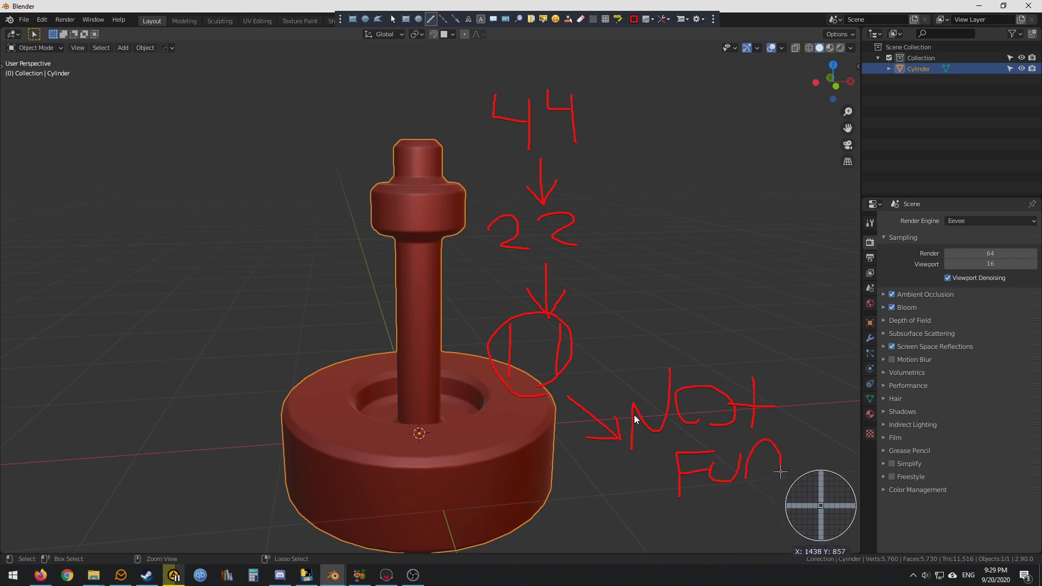
{"action": "left_click", "coordinate": [796, 377]}
{"action": "left_click_drag", "start_coordinate": [805, 432], "coordinate": [853, 427]}
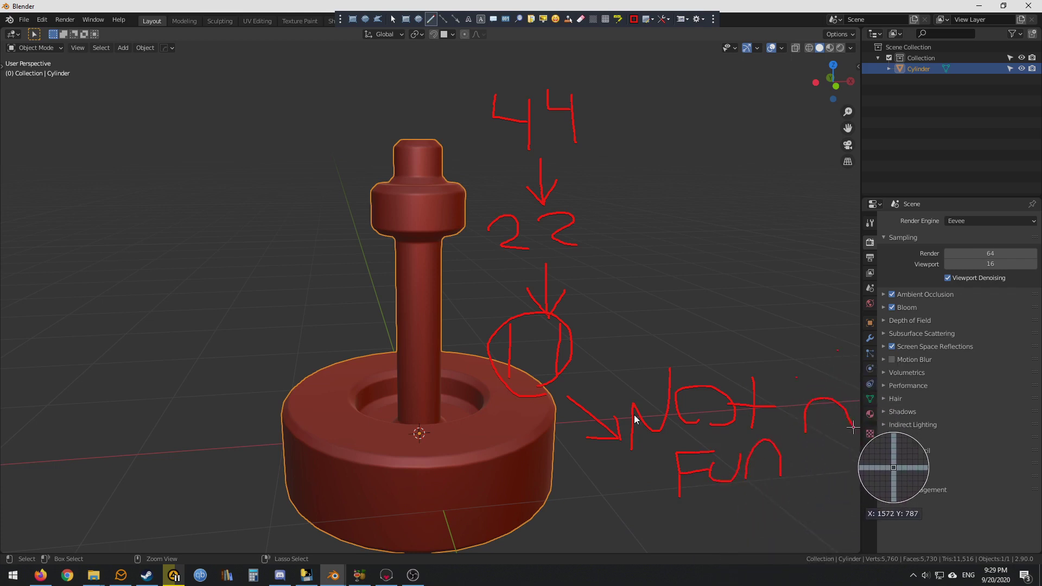
{"action": "left_click", "coordinate": [838, 350]}
{"action": "key", "text": "Escape"}
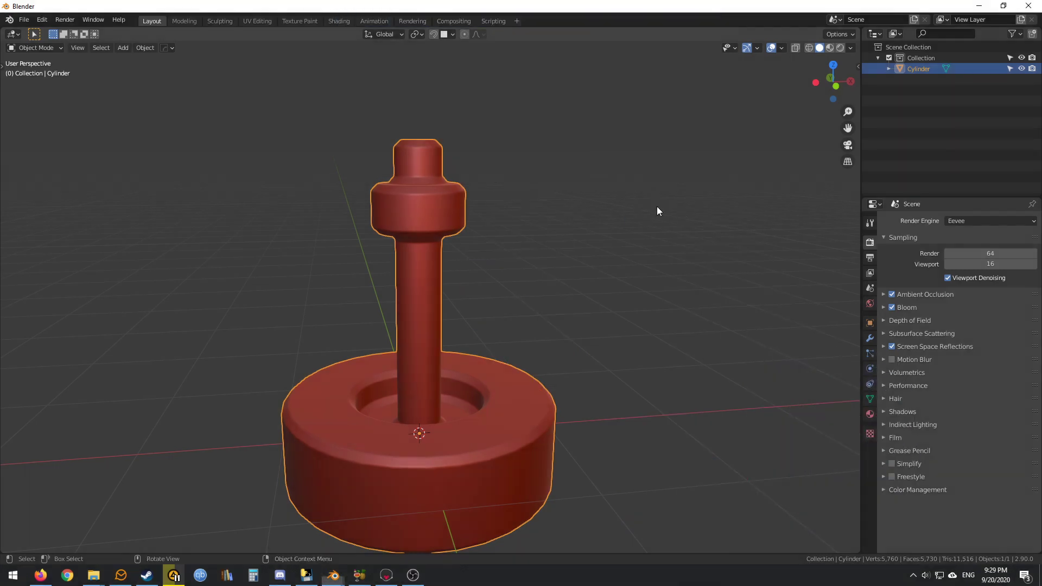
Add a centred vertical loop cut through one front segment of the mesh in Edit Mode.
{"action": "middle_click_drag", "start_coordinate": [505, 351], "coordinate": [500, 373]}
{"action": "middle_click_drag", "start_coordinate": [500, 373], "coordinate": [525, 190], "text": "shift"}
{"action": "key", "text": "Tab"}
{"action": "scroll", "coordinate": [461, 282], "scroll_direction": "up", "scroll_amount": 5}
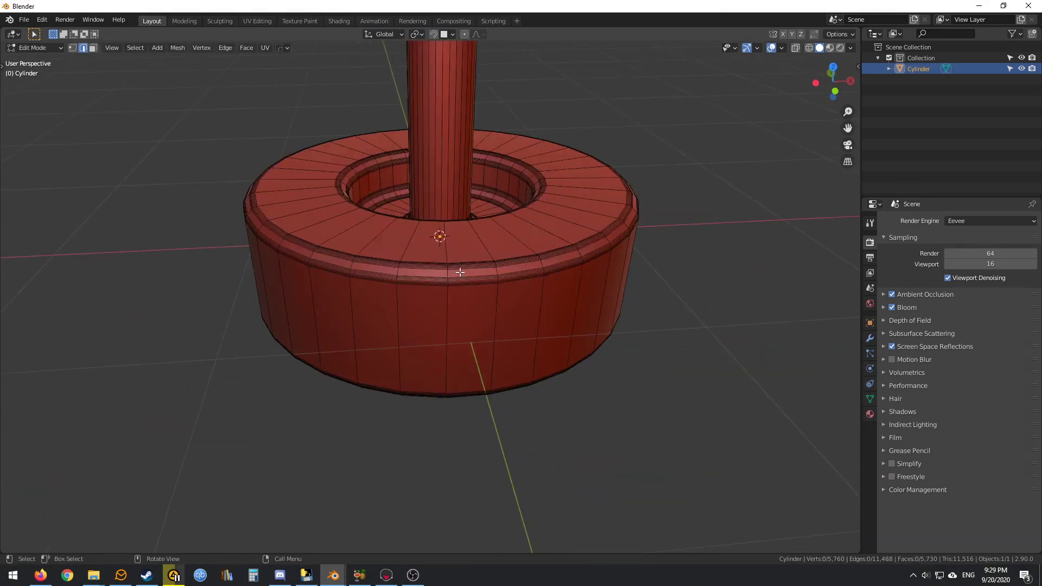
{"action": "key", "text": "ctrl+r"}
{"action": "left_click", "coordinate": [480, 250]}
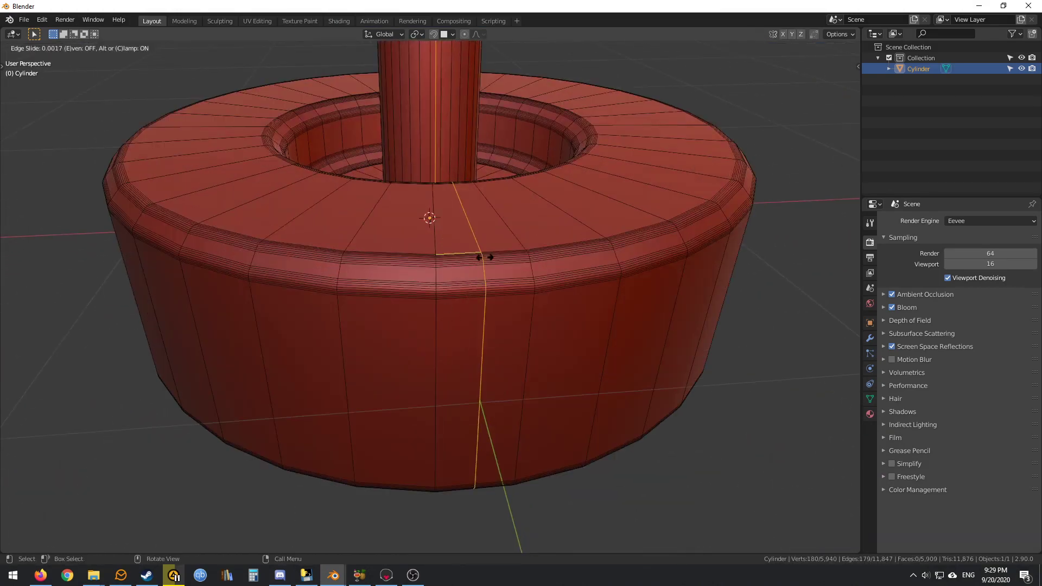
{"action": "right_click", "coordinate": [481, 255]}
Extend the top face's outer rim loop to its edge rings and apply LoopTools Circle to the selected loops.
{"action": "key", "text": "q"}
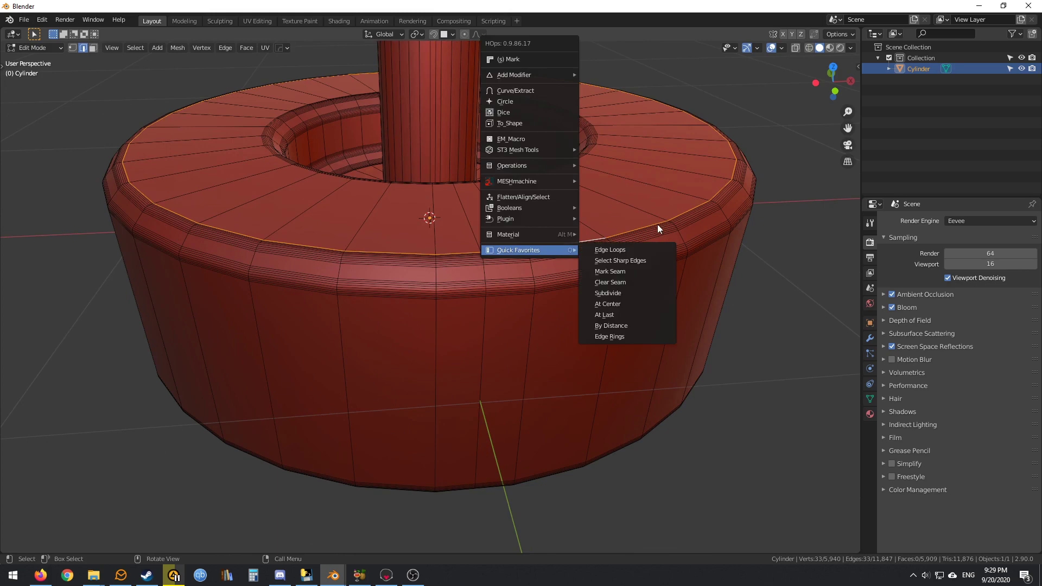
{"action": "left_click", "coordinate": [619, 339]}
{"action": "right_click", "coordinate": [560, 262]}
{"action": "mouse_move", "coordinate": [565, 196]}
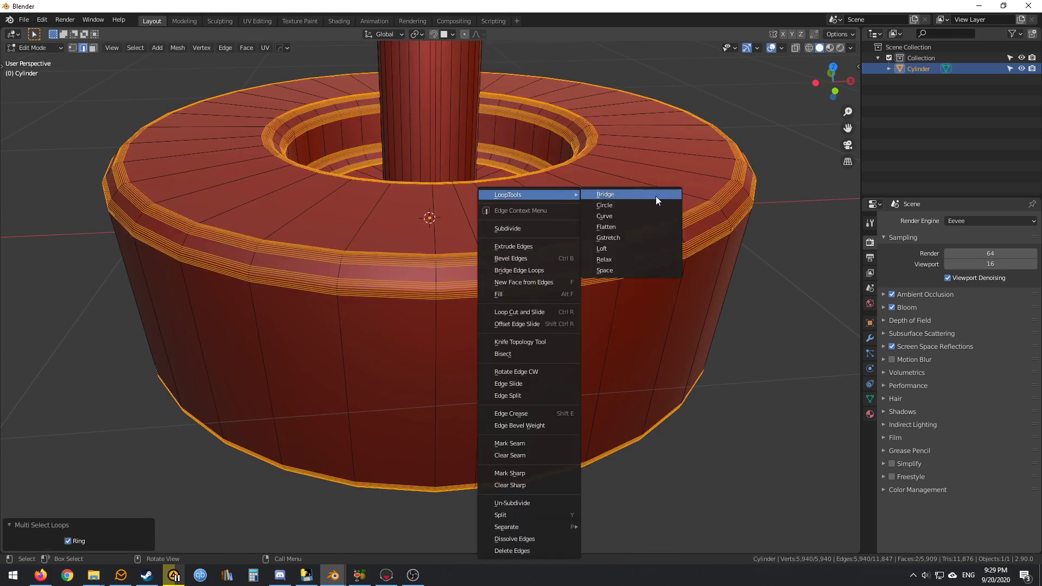
{"action": "left_click", "coordinate": [605, 205]}
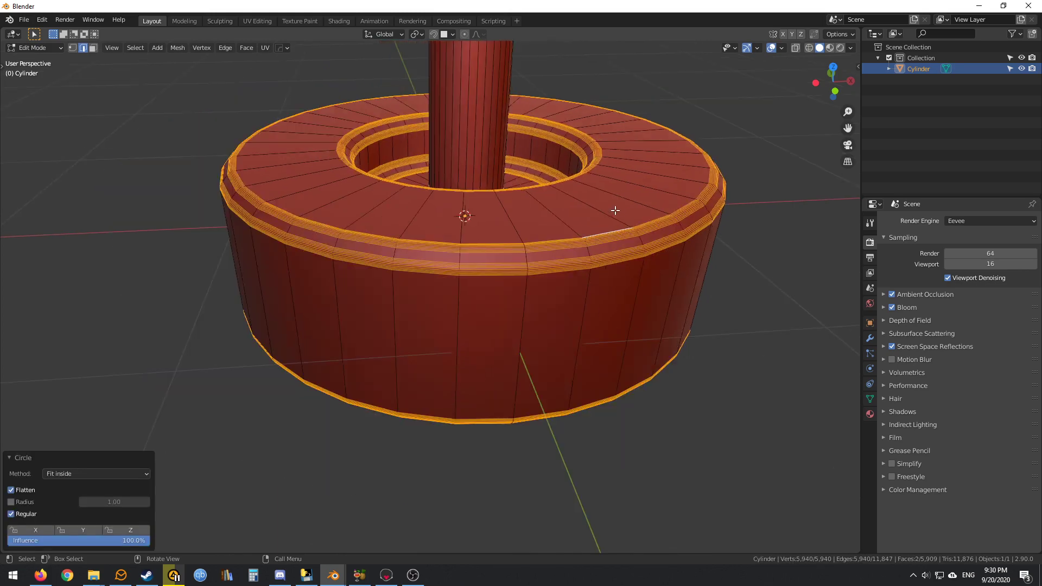
{"action": "scroll", "coordinate": [613, 201], "scroll_direction": "down", "scroll_amount": 2}
Inspect the shading of the evenly respaced mesh in Object Mode, and return to Edit Mode to check its edges.
{"action": "middle_click_drag", "start_coordinate": [611, 185], "coordinate": [562, 273]}
{"action": "key", "text": "Tab"}
{"action": "scroll", "coordinate": [607, 195], "scroll_direction": "down", "scroll_amount": 4}
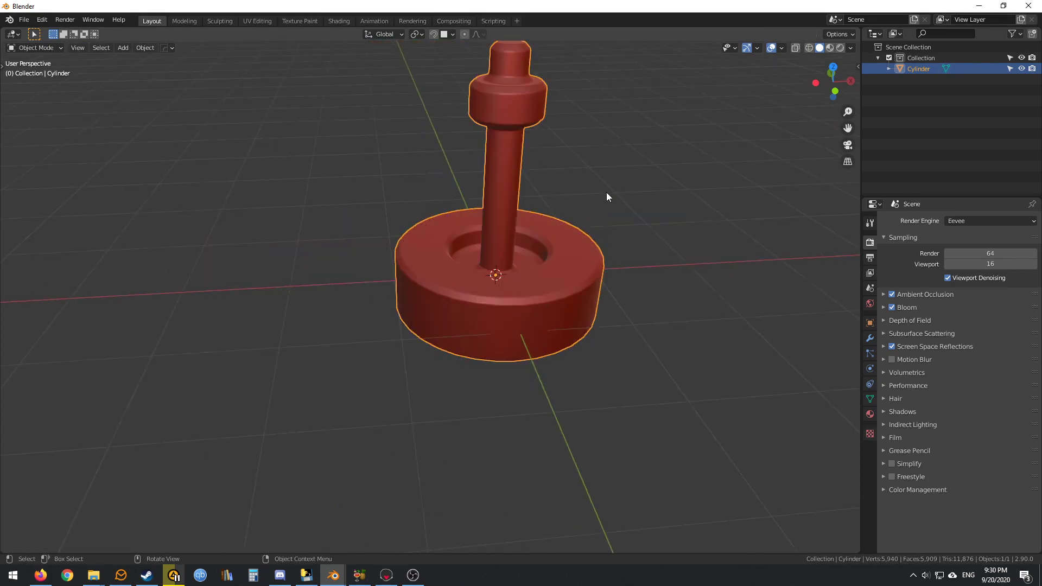
{"action": "middle_click_drag", "start_coordinate": [607, 195], "coordinate": [567, 271]}
{"action": "scroll", "coordinate": [540, 240], "scroll_direction": "up", "scroll_amount": 6}
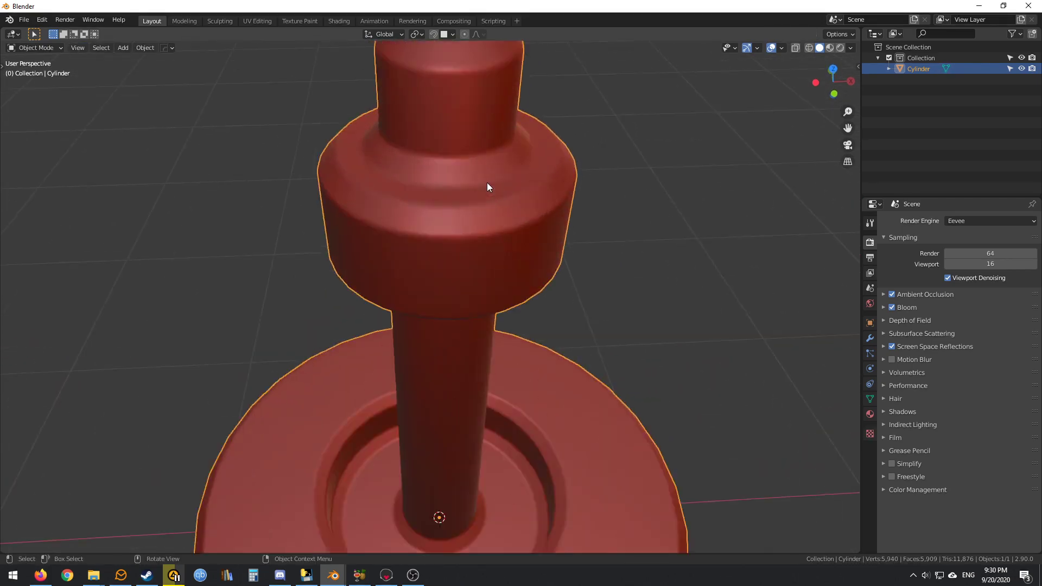
{"action": "scroll", "coordinate": [487, 188], "scroll_direction": "down", "scroll_amount": 4}
{"action": "middle_click_drag", "start_coordinate": [521, 184], "coordinate": [549, 181]}
{"action": "key", "text": "Tab"}
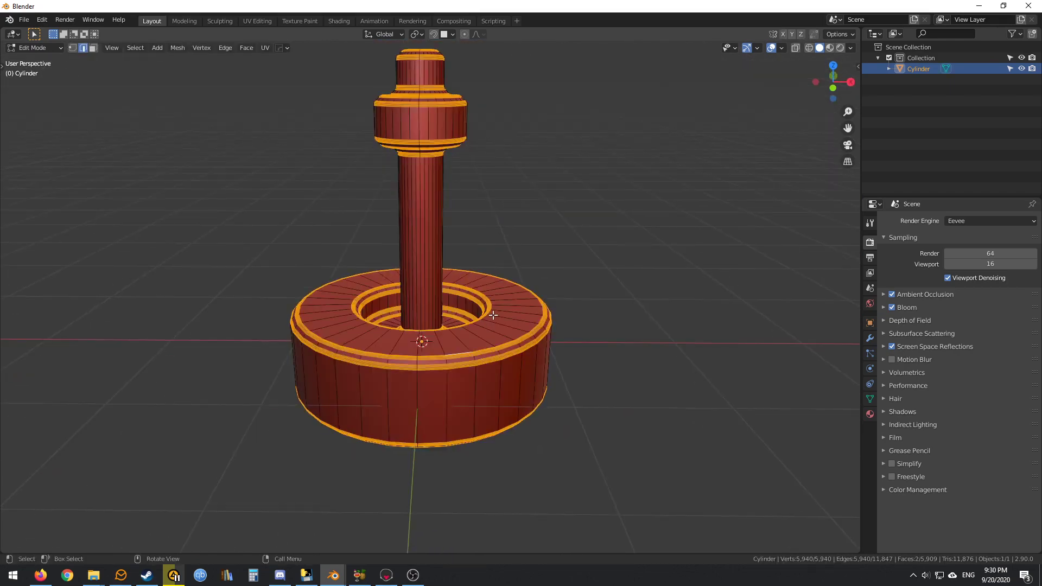
{"action": "scroll", "coordinate": [447, 282], "scroll_direction": "up", "scroll_amount": 2}
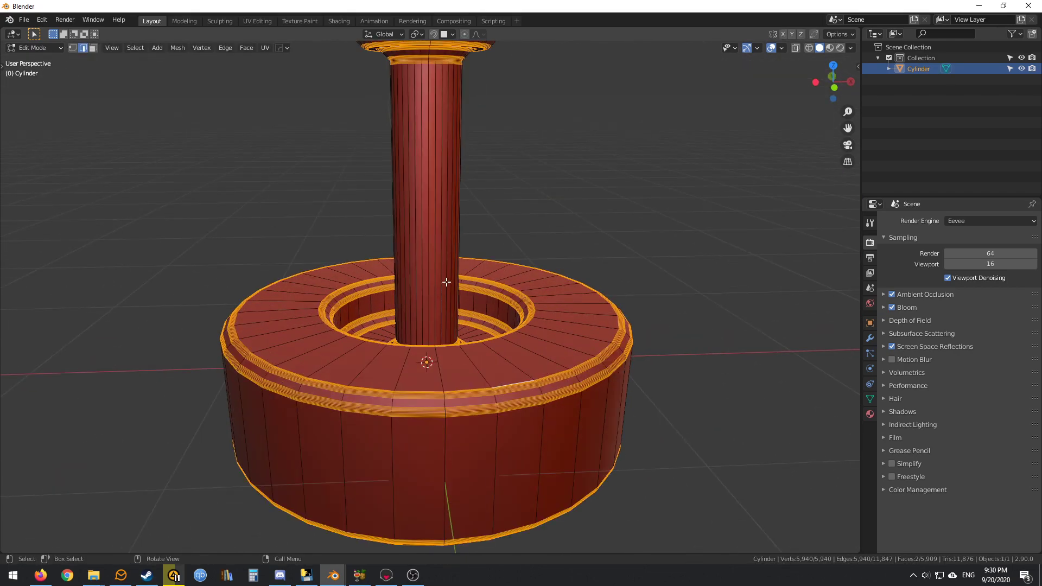